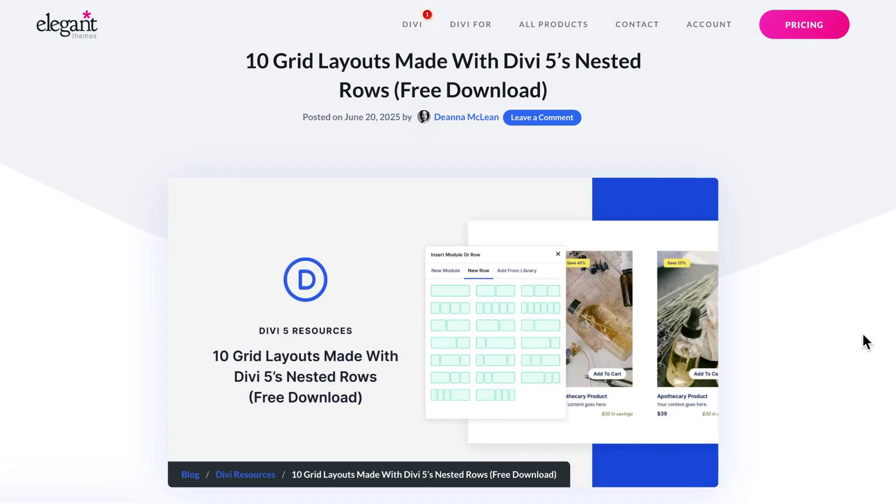
Skim the introduction and table of contents of the article on 10 grid layouts made with Divi 5's Nested Rows
scroll(862, 332, "down", 2)
scroll(863, 332, "down", 5)
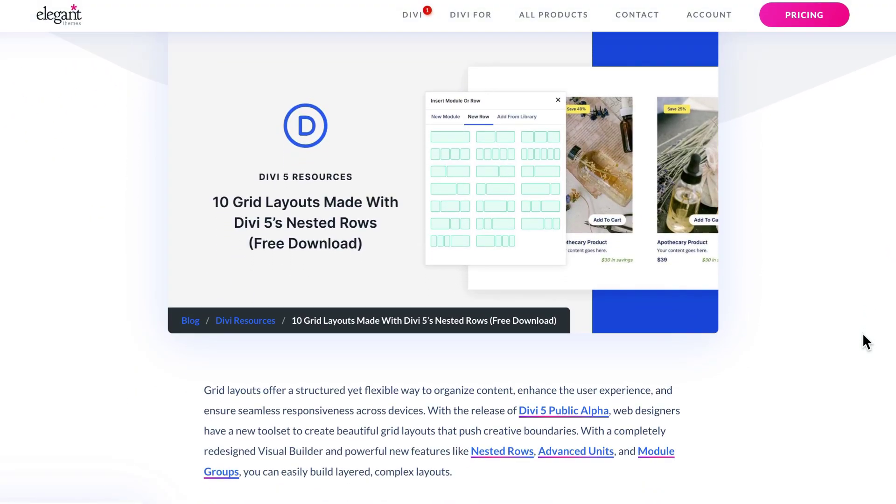
scroll(862, 332, "down", 6)
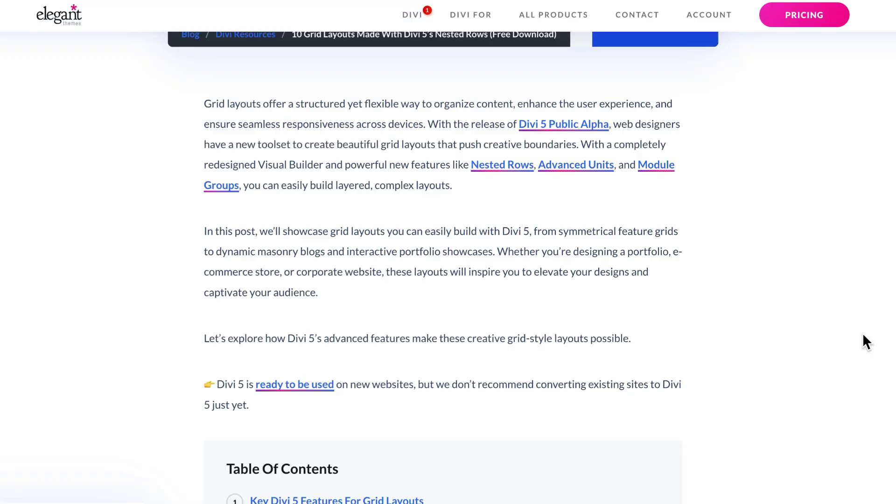
scroll(862, 332, "down", 7)
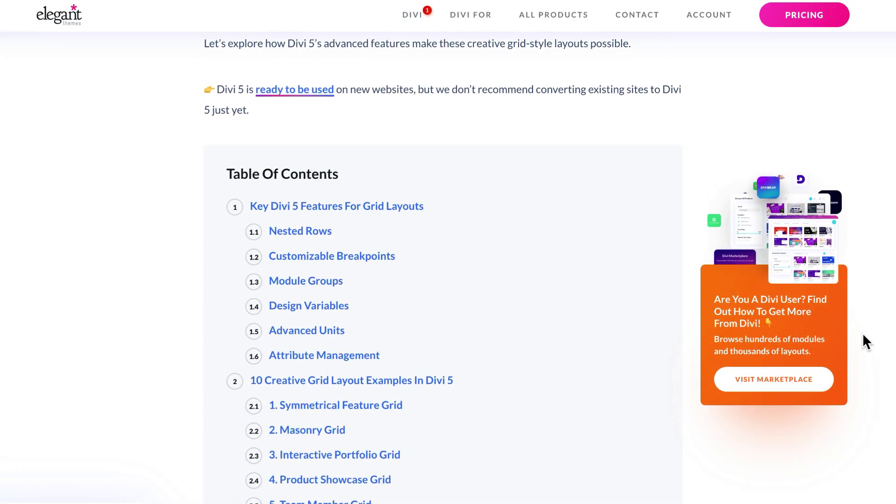
scroll(862, 333, "down", 3)
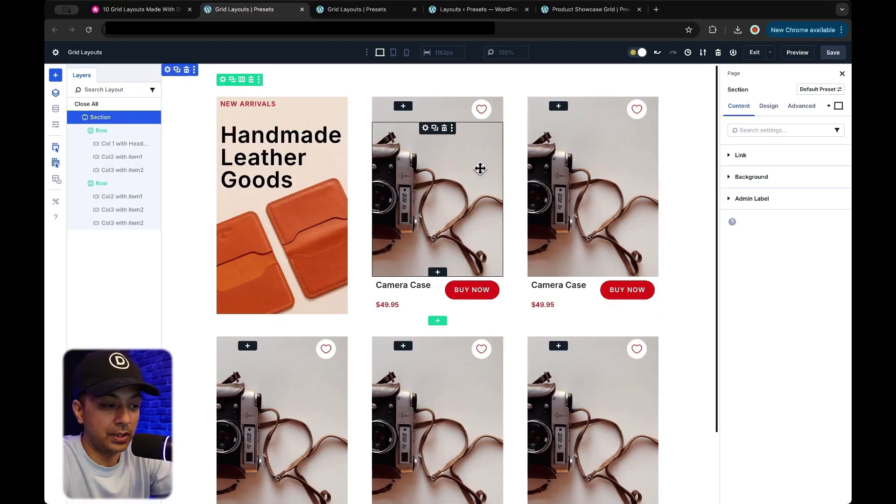
Switch to the article tab and examine the Product Showcase Grid and Team Member Grid examples
key("ctrl+shift+Tab")
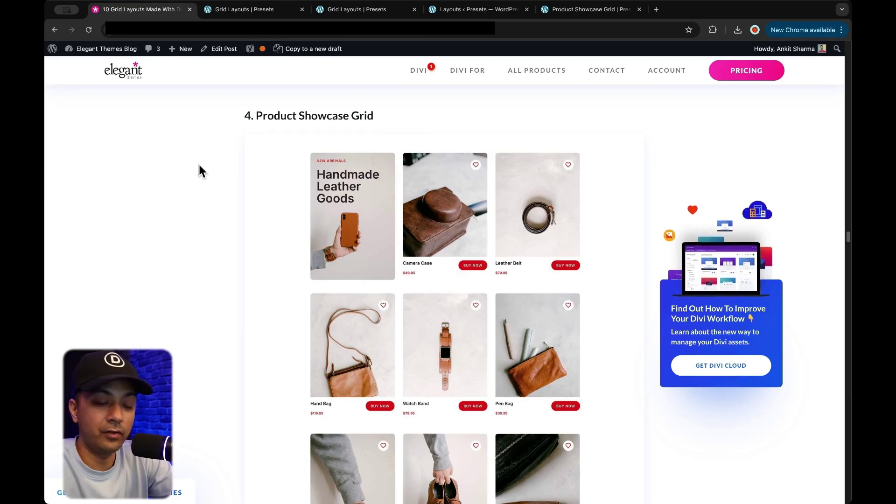
scroll(212, 267, "up", 1)
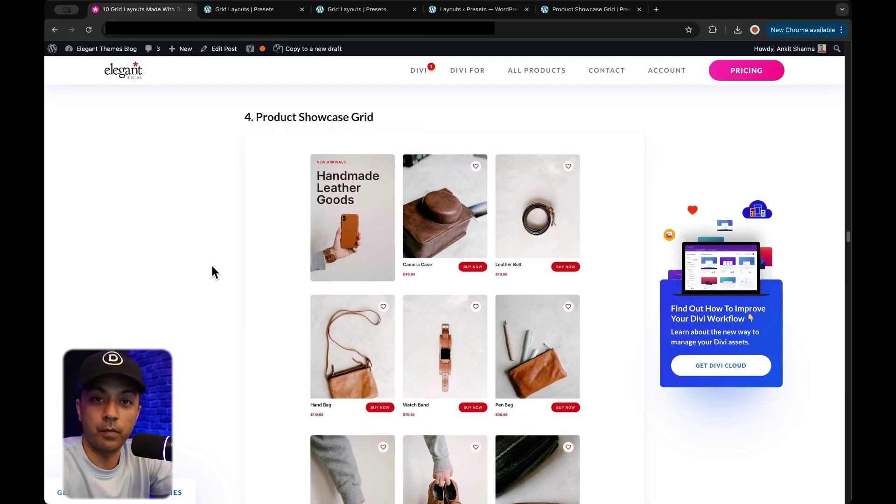
scroll(212, 266, "down", 1)
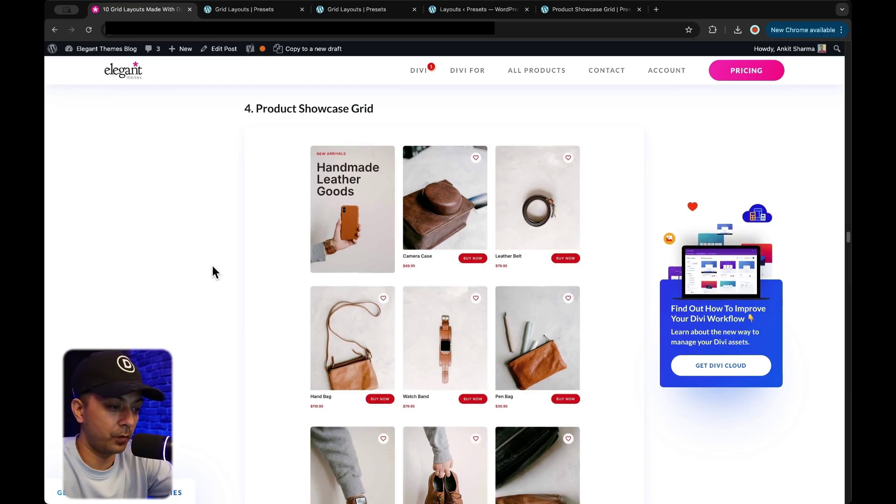
scroll(213, 273, "down", 3)
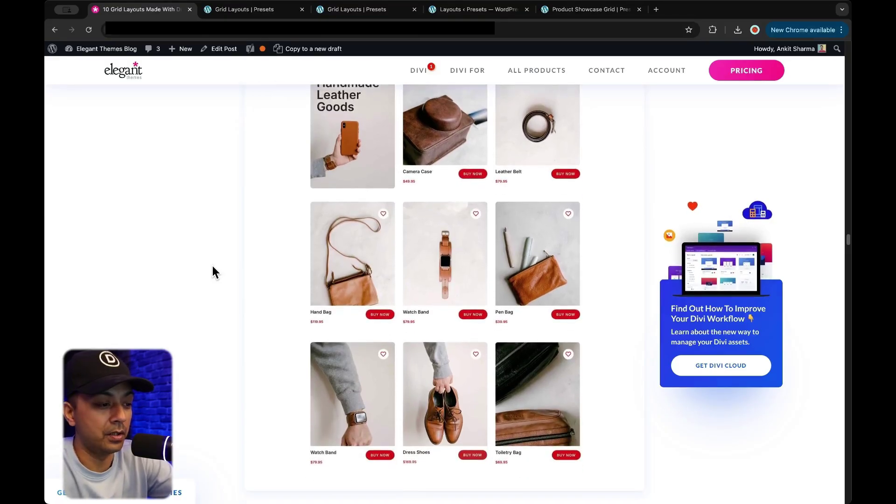
scroll(212, 267, "down", 15)
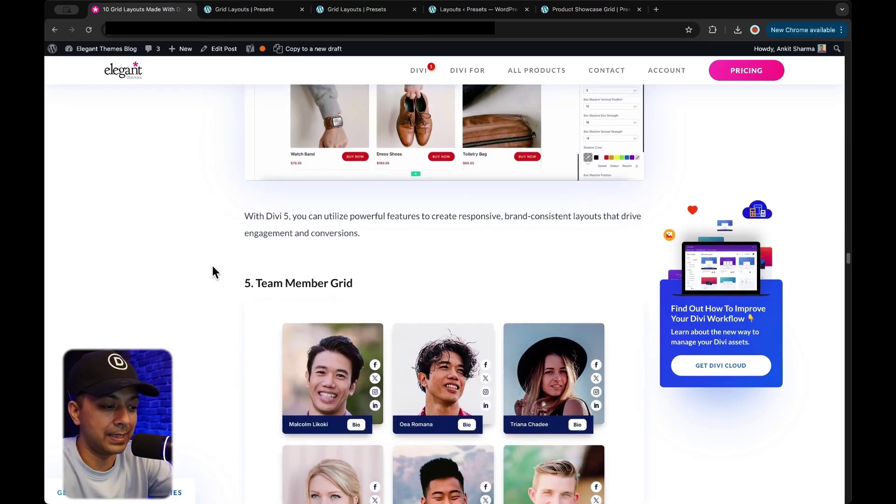
scroll(212, 272, "down", 10)
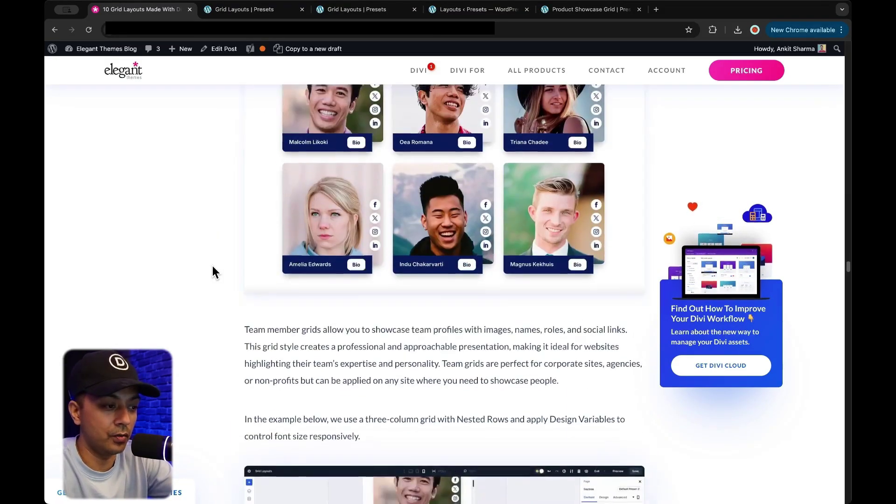
scroll(212, 272, "down", 9)
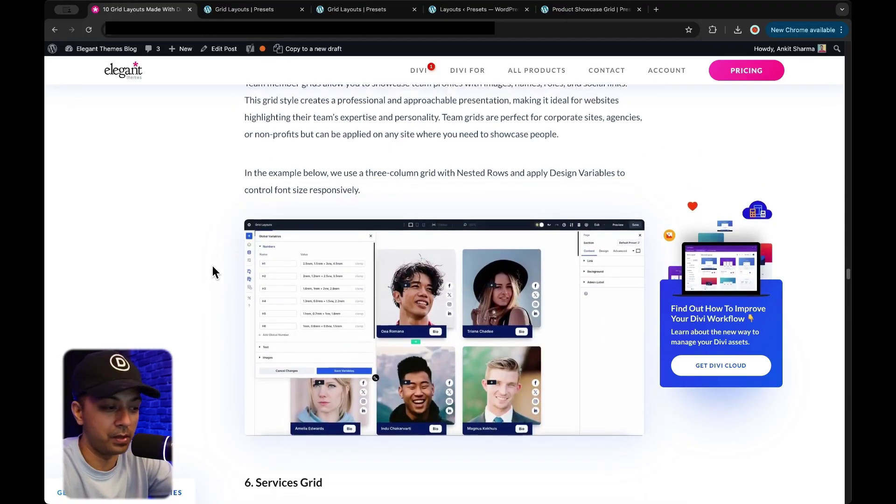
scroll(211, 272, "down", 8)
Return to the Grid Layouts builder tab and delete the second row of camera case products
key("ctrl+Tab")
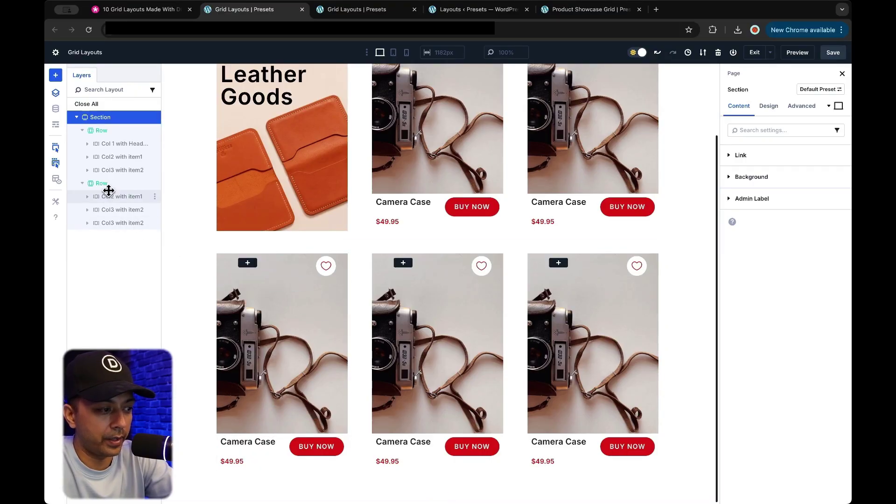
right_click(155, 187)
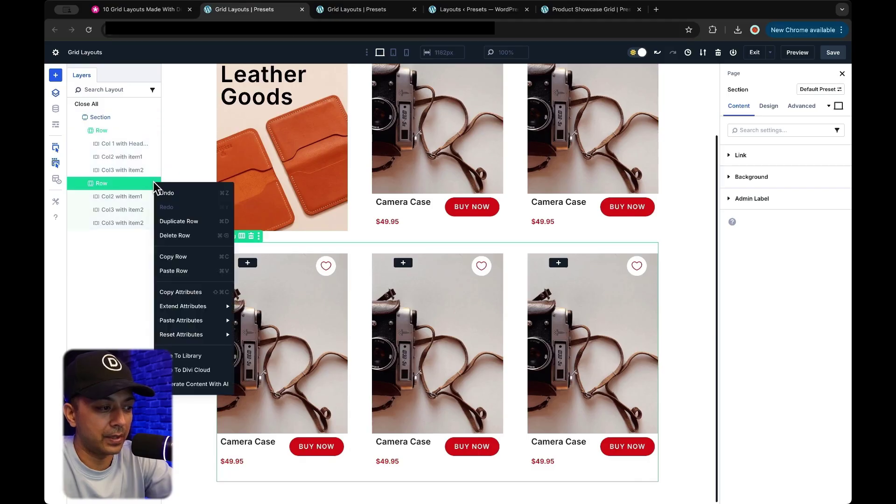
left_click(175, 236)
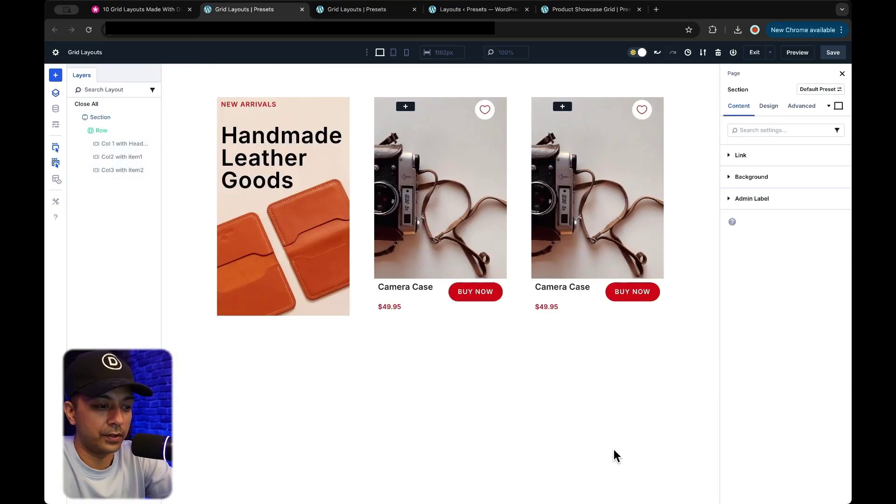
Insert a regular section below the existing one and give it a row with three equal columns
left_click(441, 348)
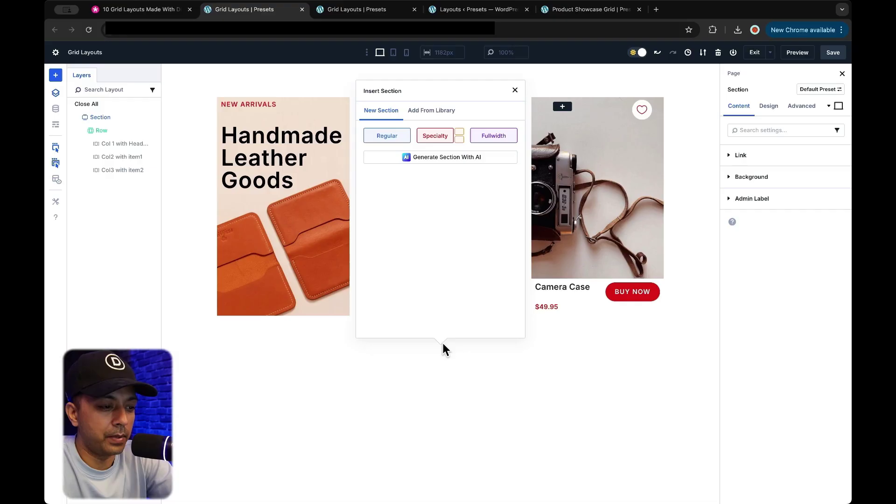
left_click(391, 136)
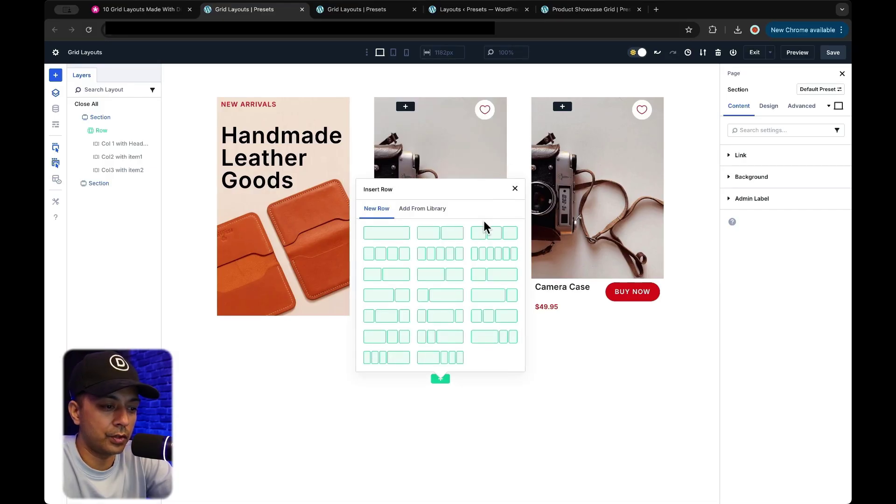
left_click(484, 236)
left_click(488, 441)
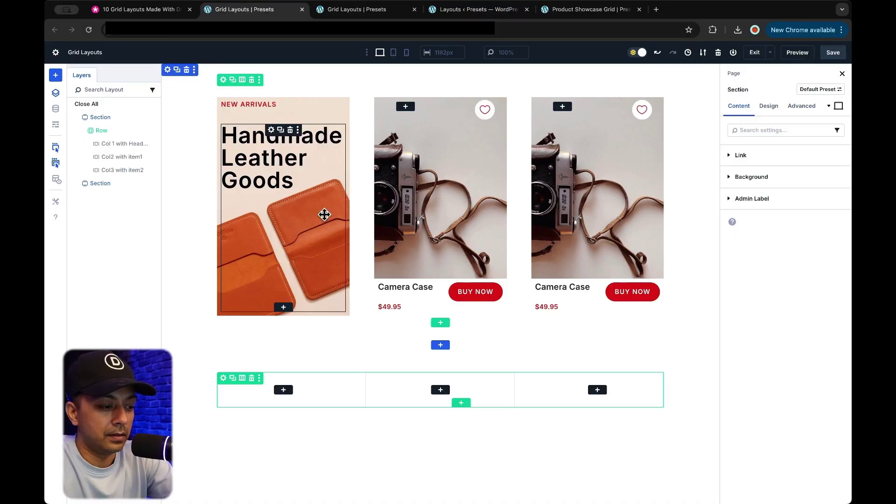
Add a Heading module to the first column of the new row
left_click(283, 390)
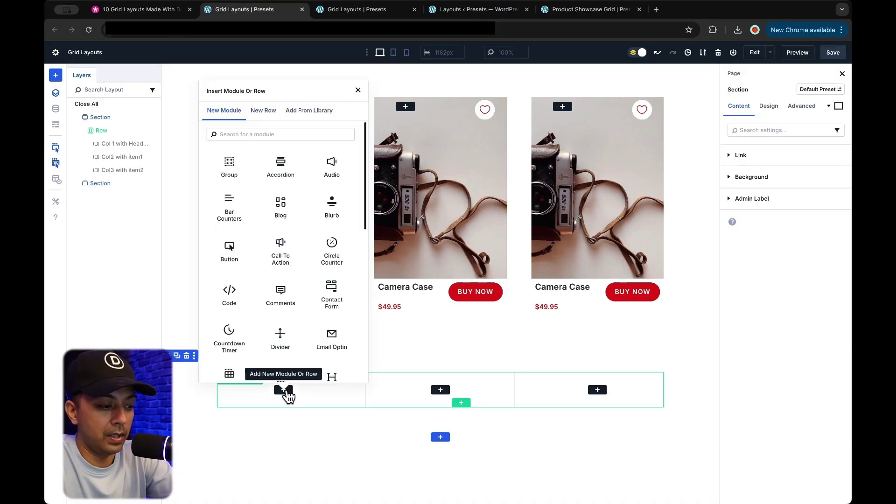
type("head")
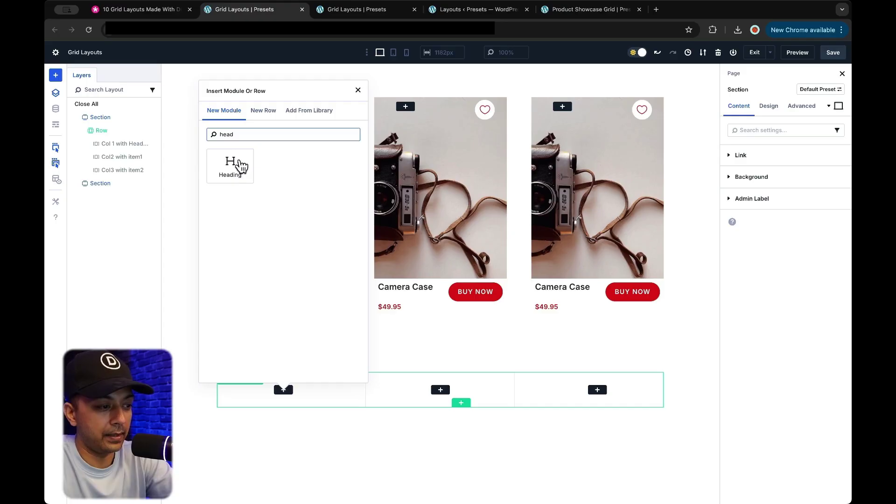
left_click(232, 165)
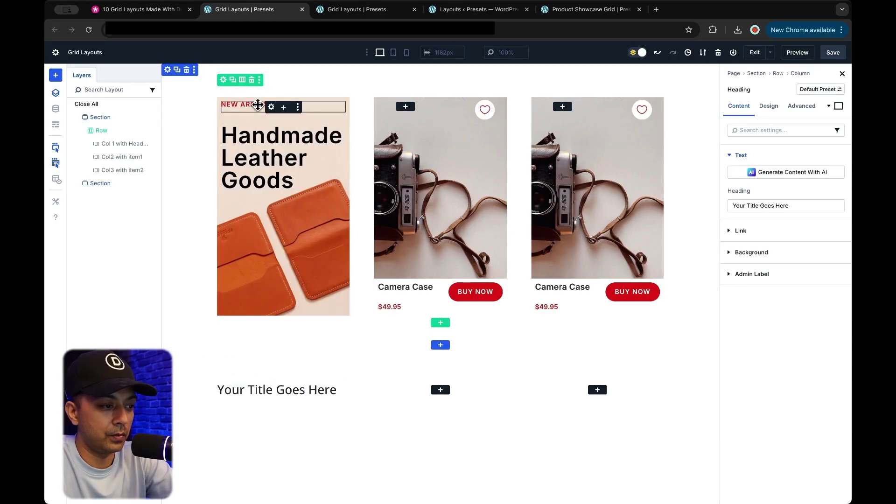
Copy the attributes of the original NEW ARRIVALS heading and paste all heading attributes onto the new heading
right_click(270, 107)
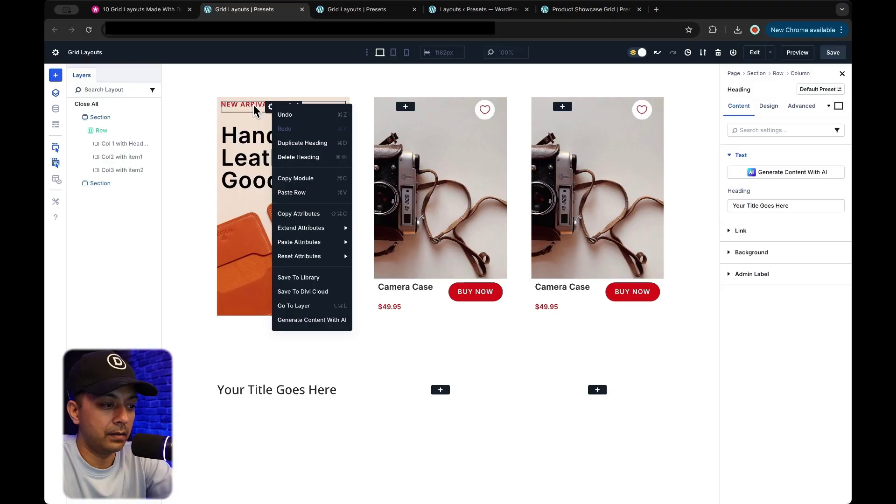
left_click(297, 213)
right_click(278, 392)
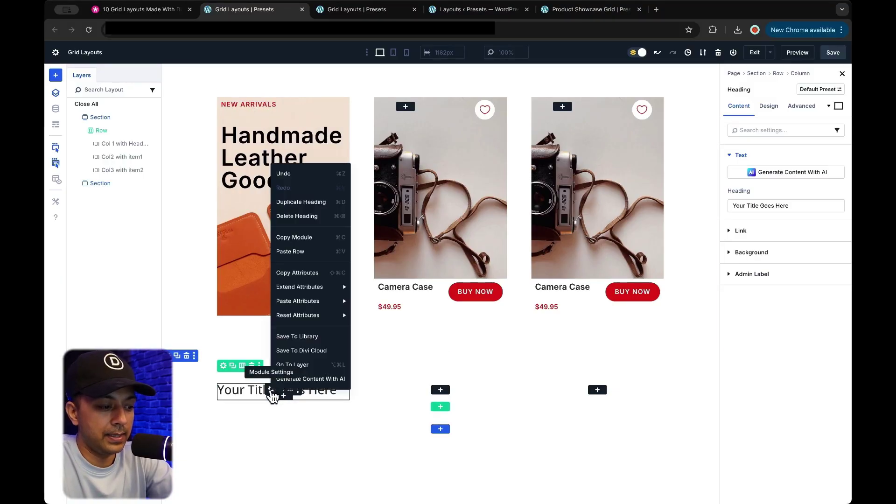
mouse_move(306, 303)
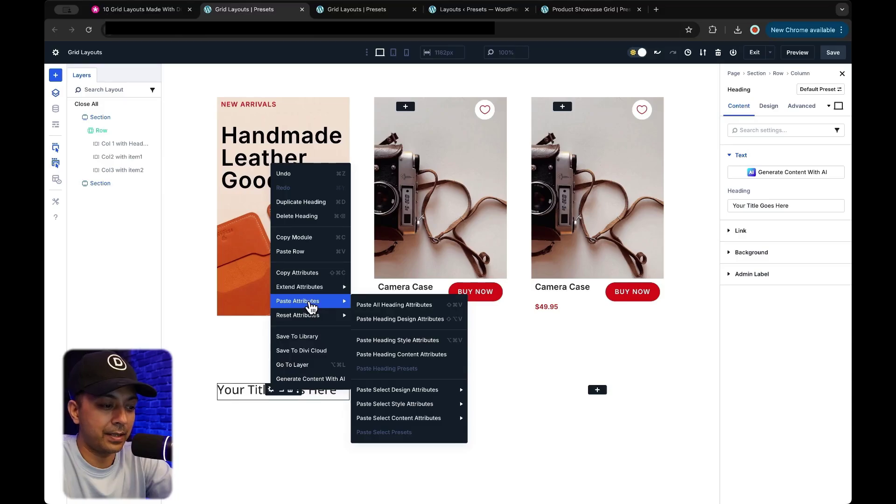
left_click(382, 310)
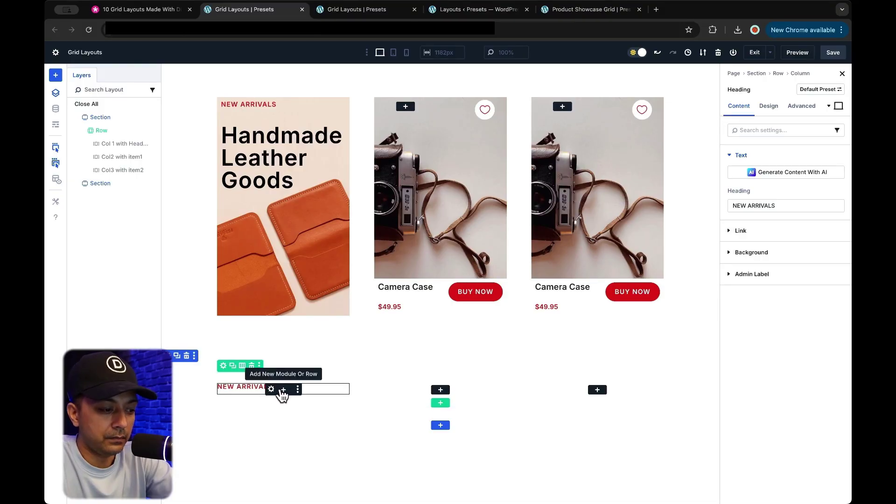
Add a second Heading module beneath the NEW ARRIVALS heading in the new row's first column
left_click(283, 390)
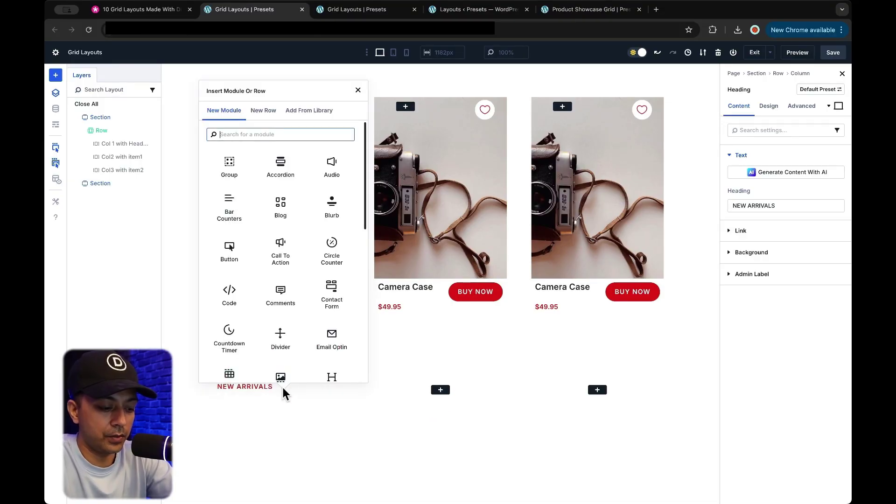
type("head")
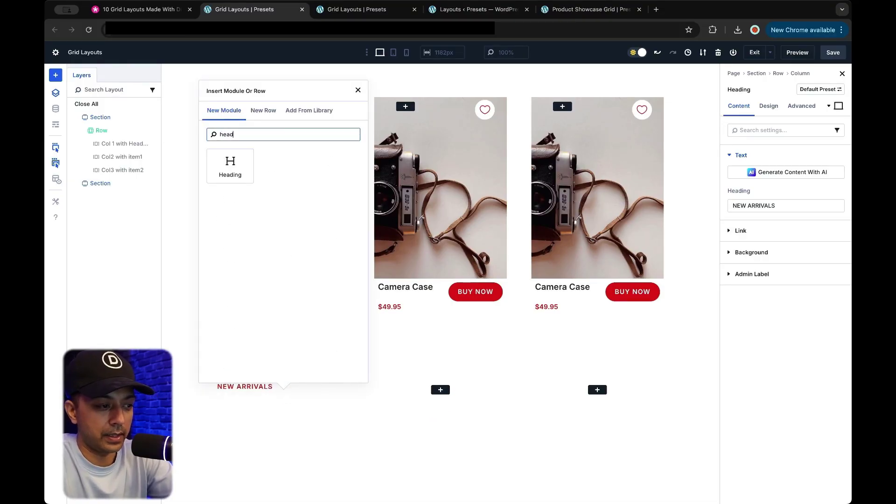
left_click(228, 176)
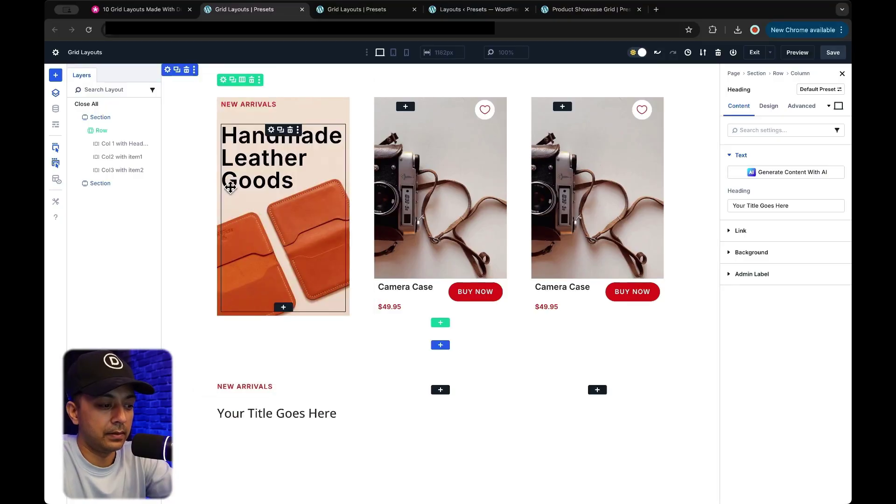
Copy the attributes of the original Handmade Leather Goods heading and paste all heading attributes onto the second new heading
right_click(271, 130)
left_click(293, 238)
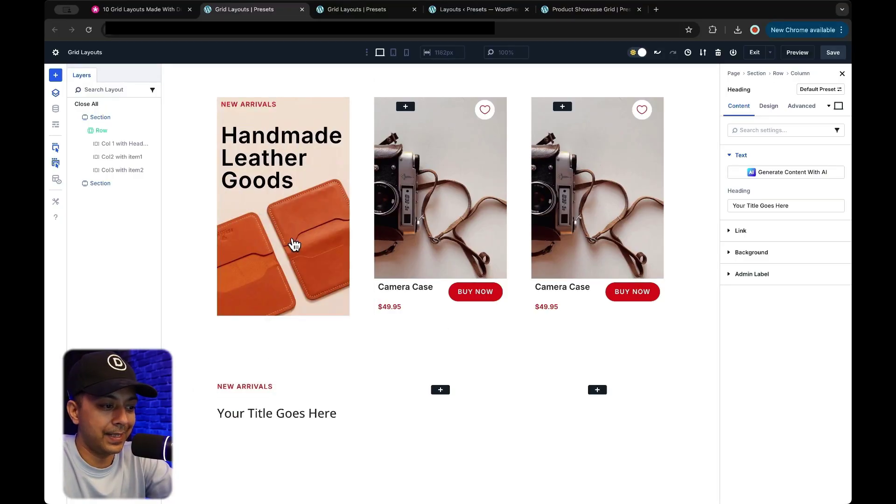
right_click(275, 418)
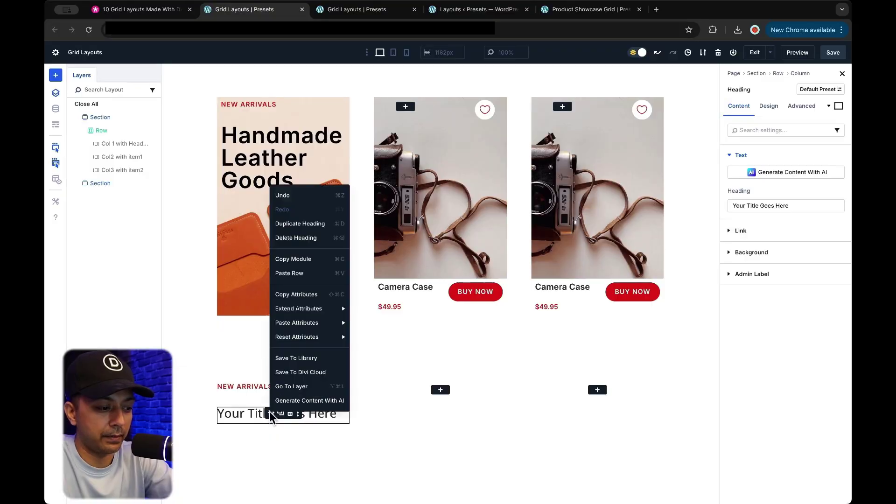
mouse_move(296, 323)
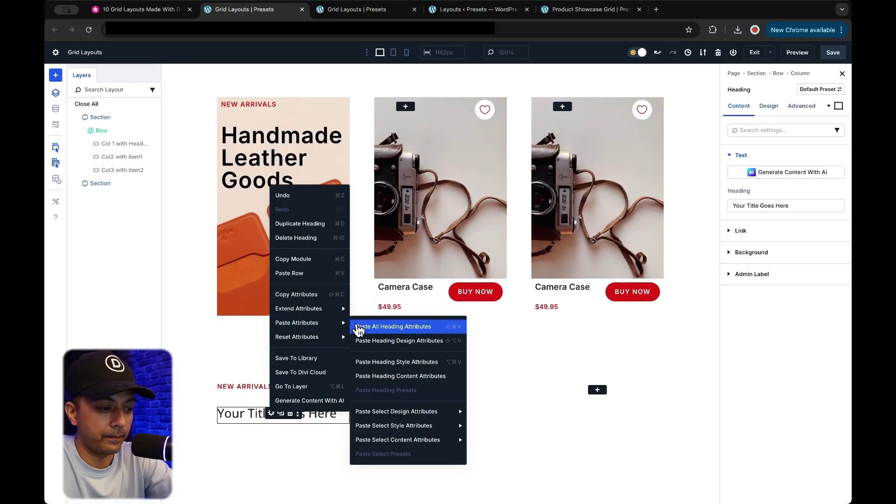
left_click(373, 342)
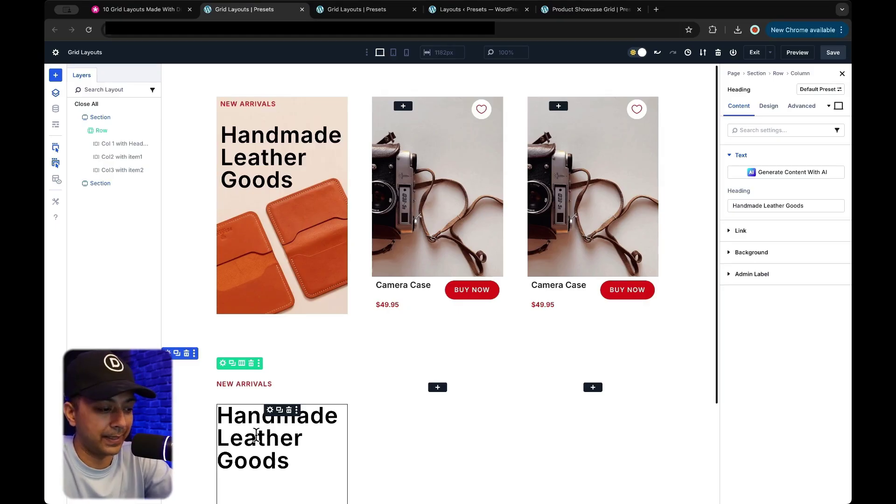
Set the leather wallets picture p7.png from the media library as the background image of the new row's first column
scroll(299, 401, "down", 3)
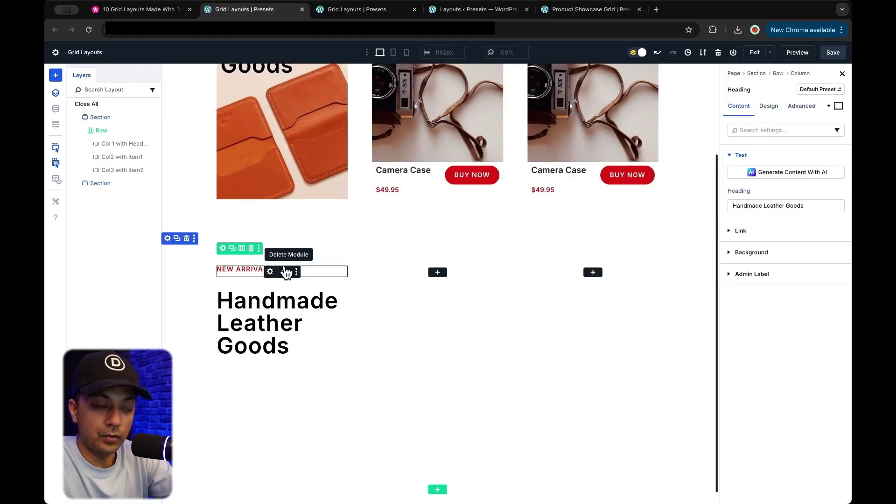
left_click(107, 184)
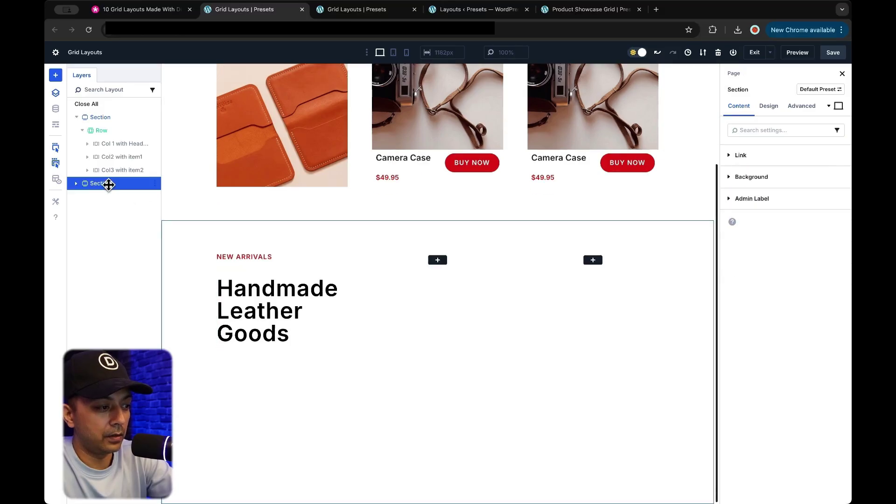
left_click(77, 184)
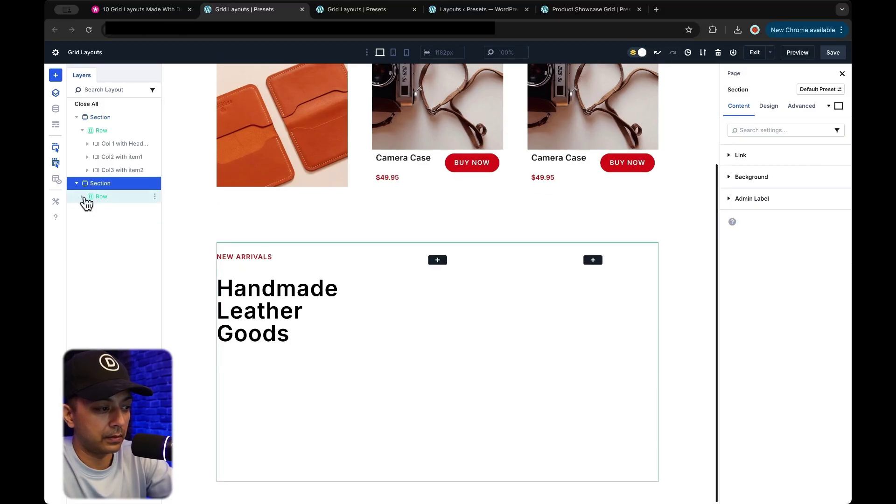
left_click(83, 197)
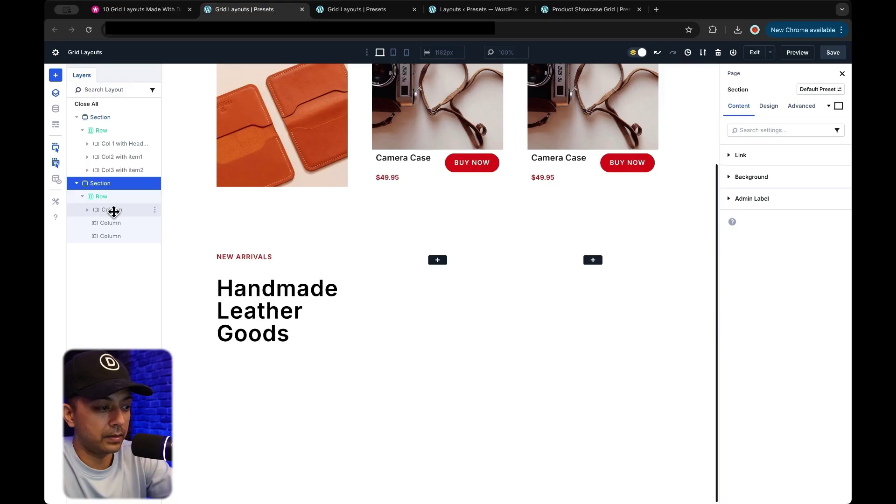
left_click(95, 209)
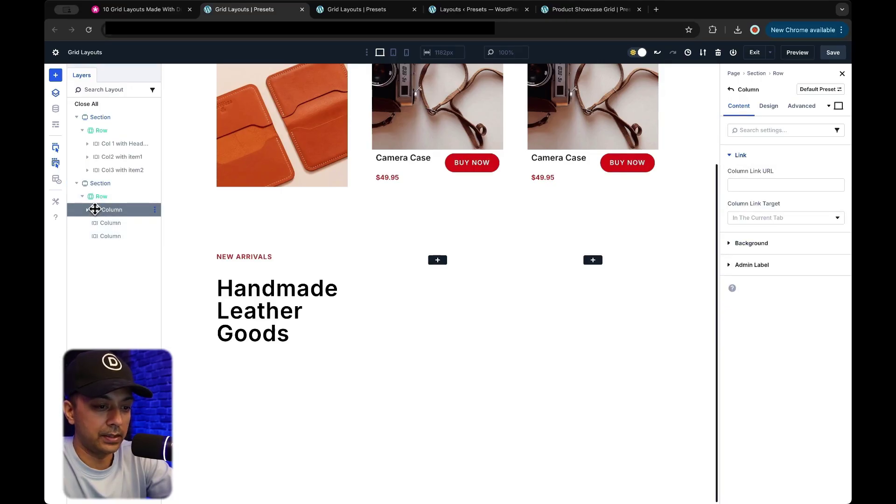
left_click(729, 244)
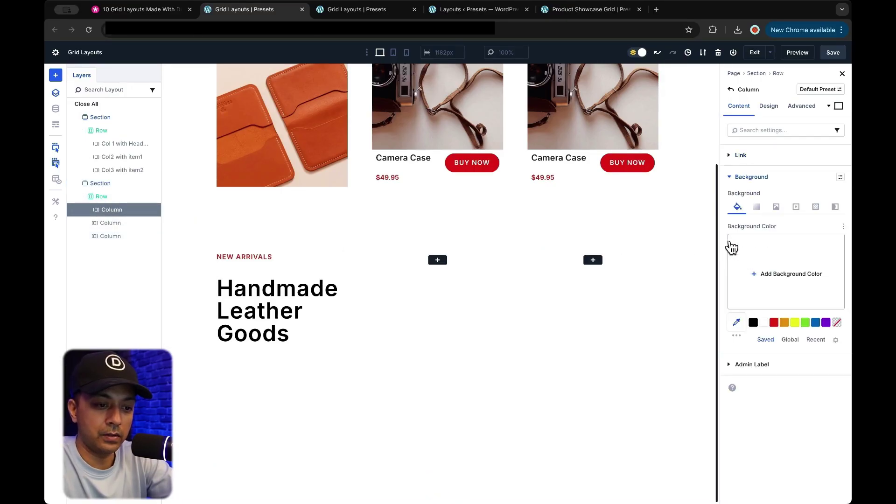
left_click(774, 209)
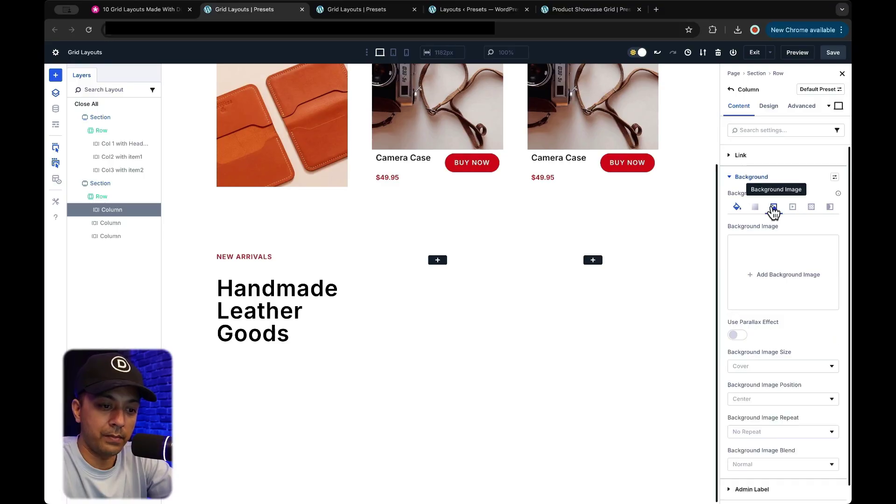
left_click(761, 285)
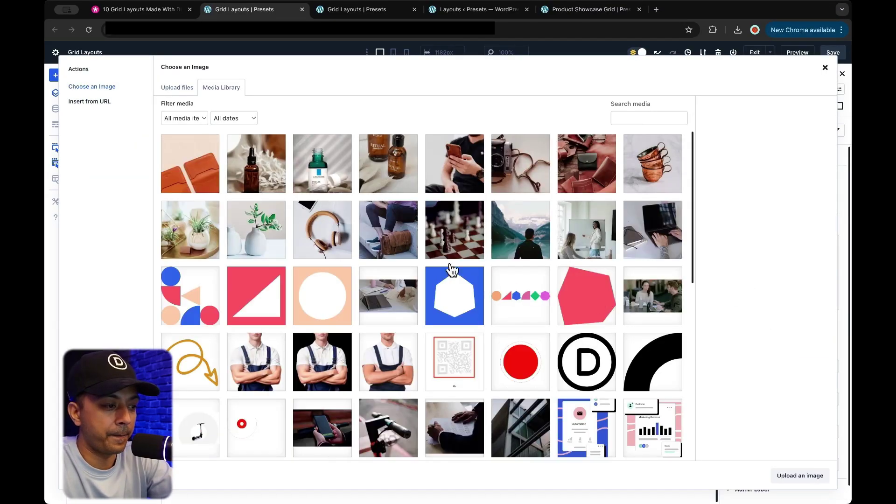
left_click(197, 178)
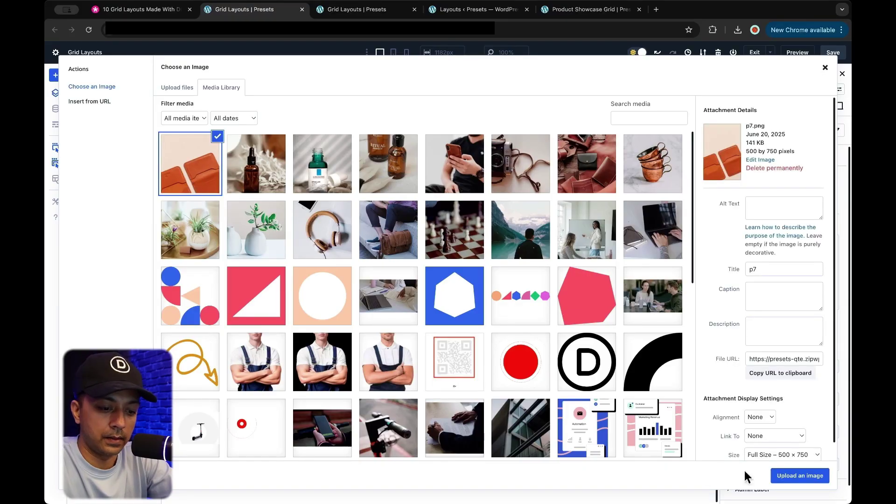
left_click(794, 477)
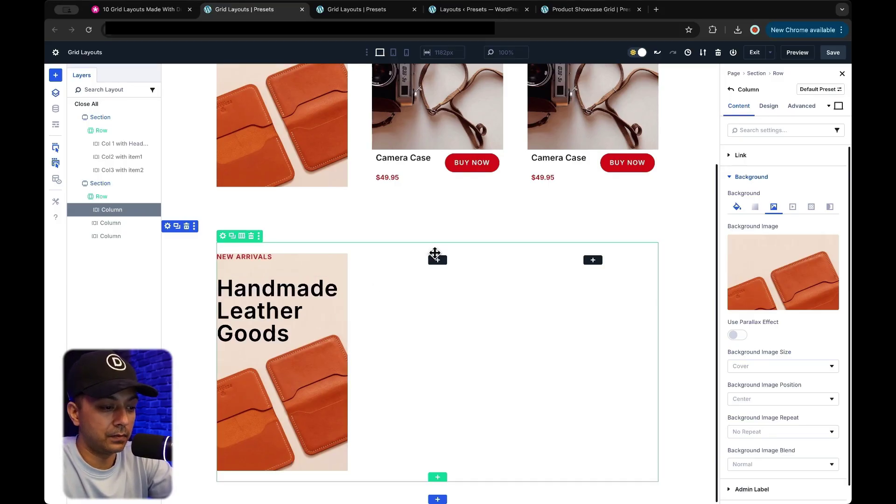
Set the camera picture p5.png from the media library as the background image of the new row's second column
scroll(435, 268, "up", 3)
scroll(434, 278, "up", 2)
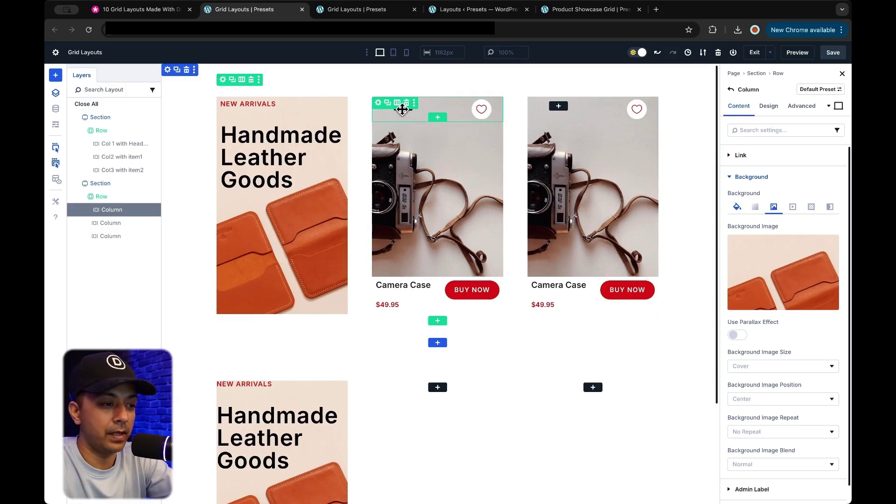
scroll(425, 261, "down", 3)
left_click(422, 282)
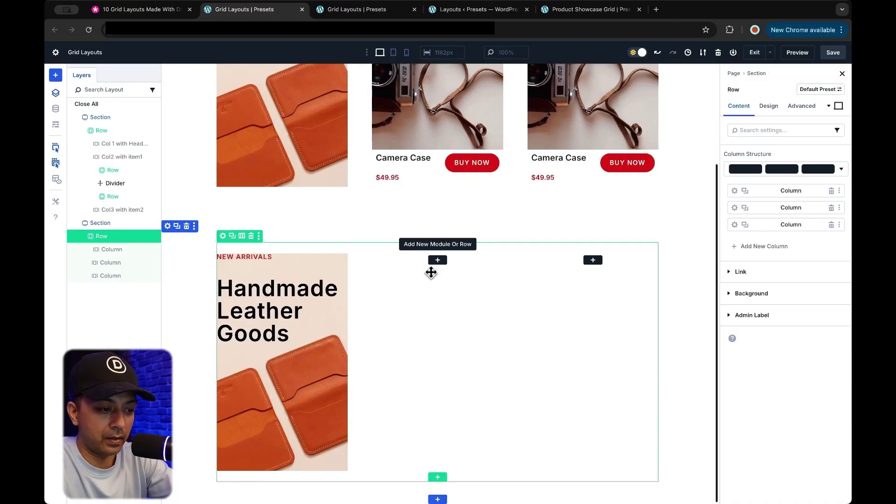
left_click(96, 264)
left_click(732, 244)
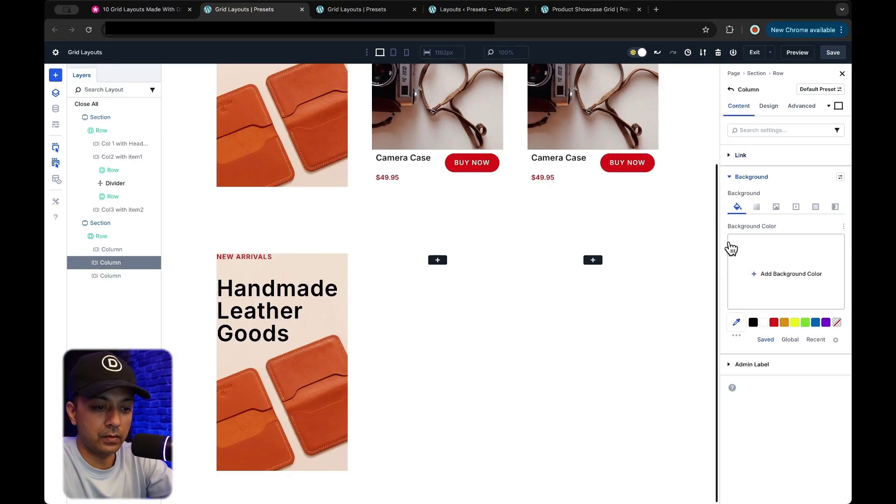
left_click(777, 206)
left_click(777, 276)
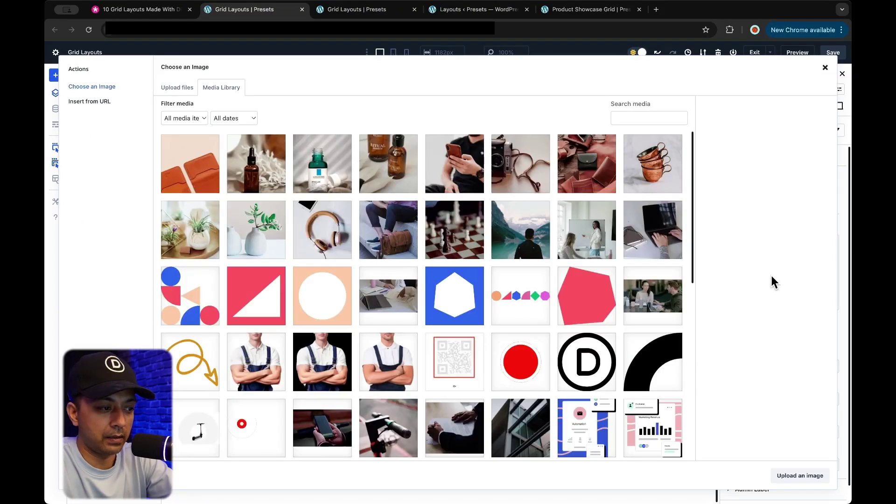
left_click(531, 163)
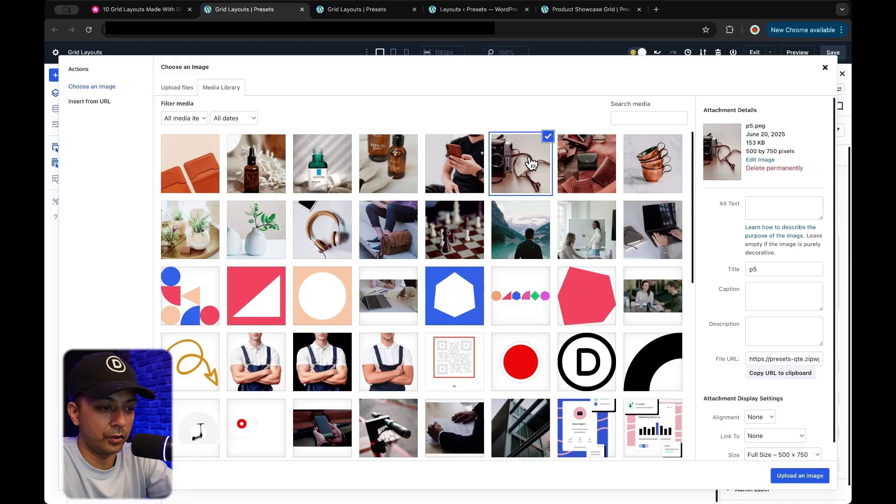
left_click(812, 477)
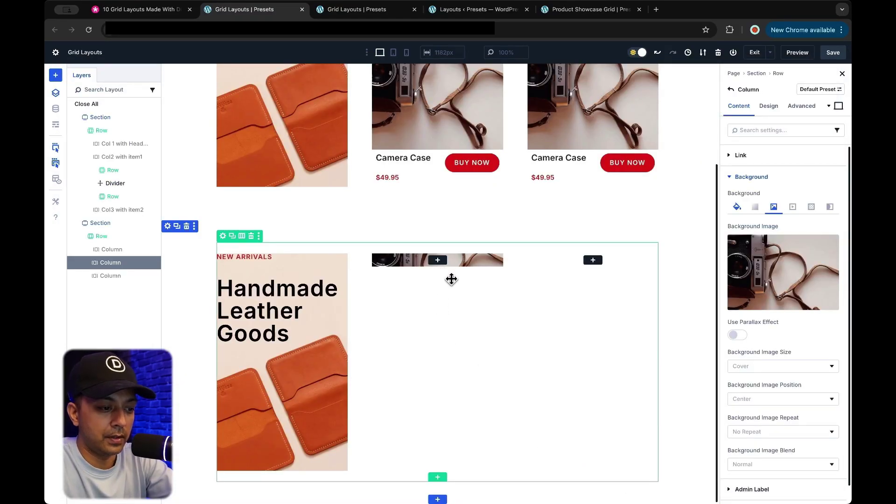
Add a Divider module to the second column with the camera background in the new row
left_click(438, 261)
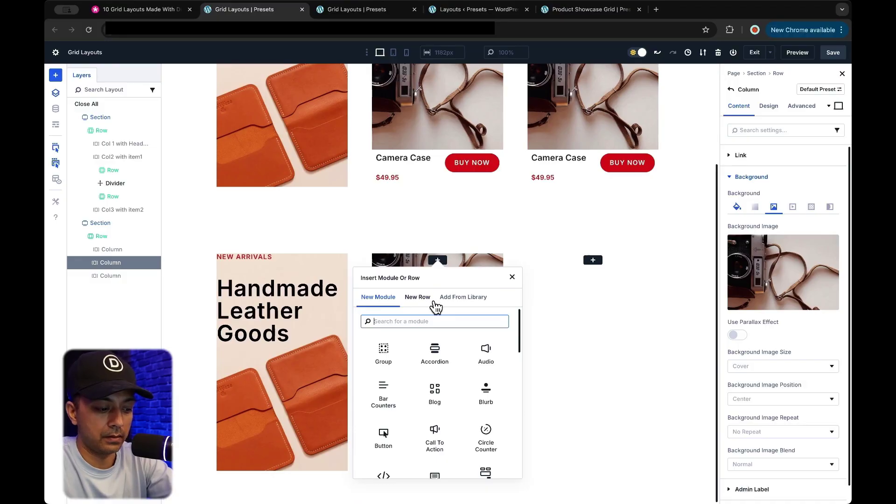
type("div")
left_click(402, 350)
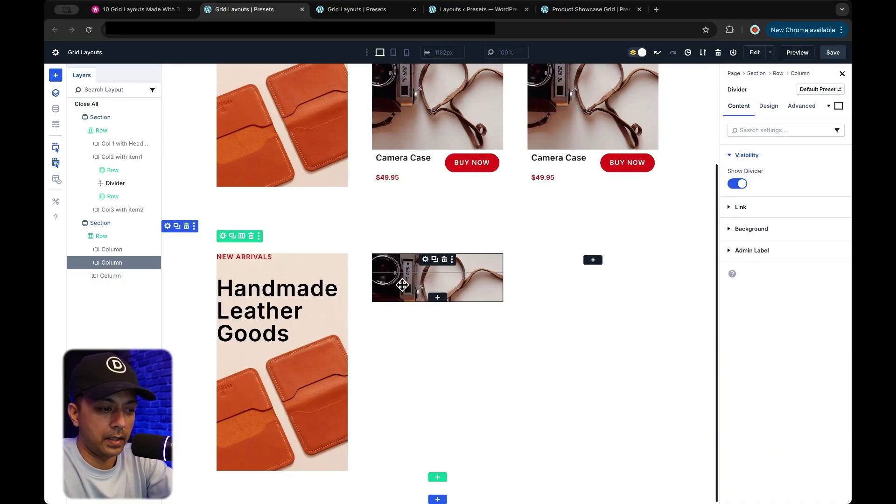
Copy the attributes of the original divider in the first Camera Case card and paste all divider attributes onto the new divider
scroll(438, 280, "up", 3)
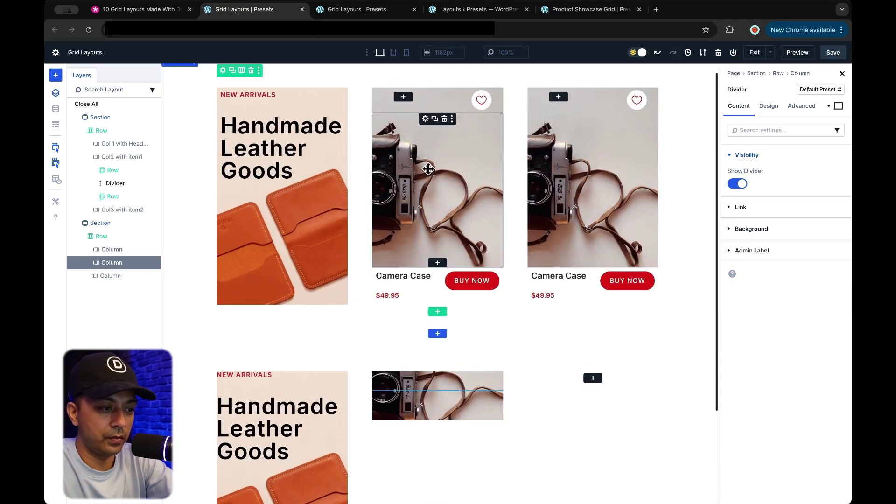
right_click(430, 131)
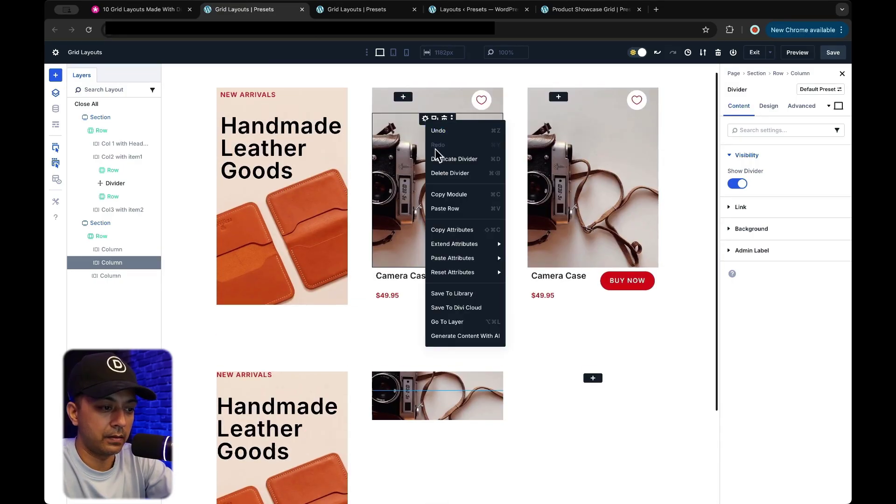
left_click(452, 229)
scroll(434, 336, "down", 2)
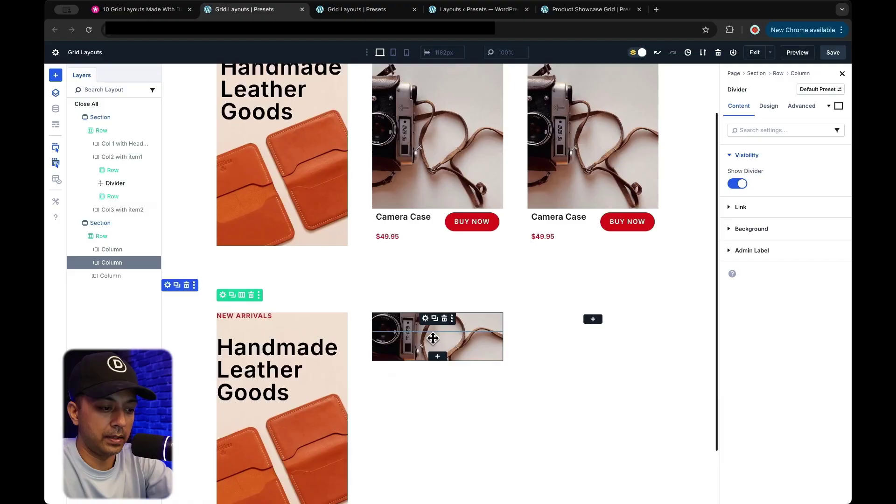
right_click(430, 328)
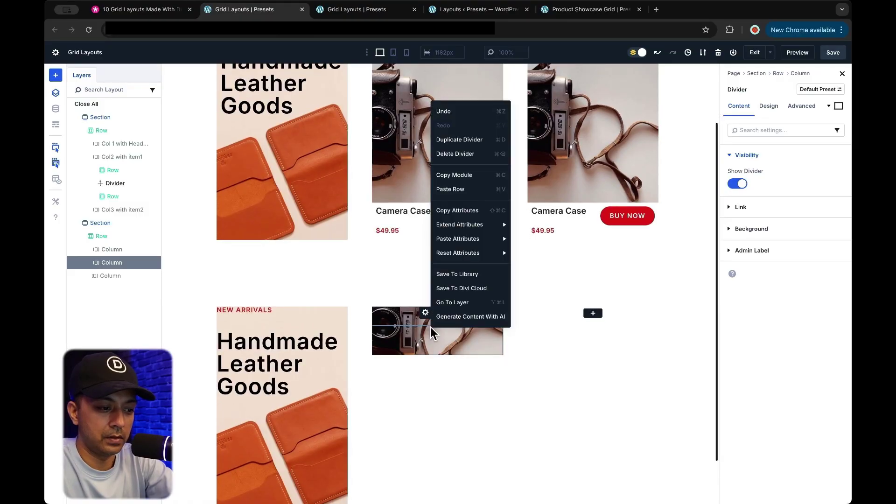
mouse_move(448, 239)
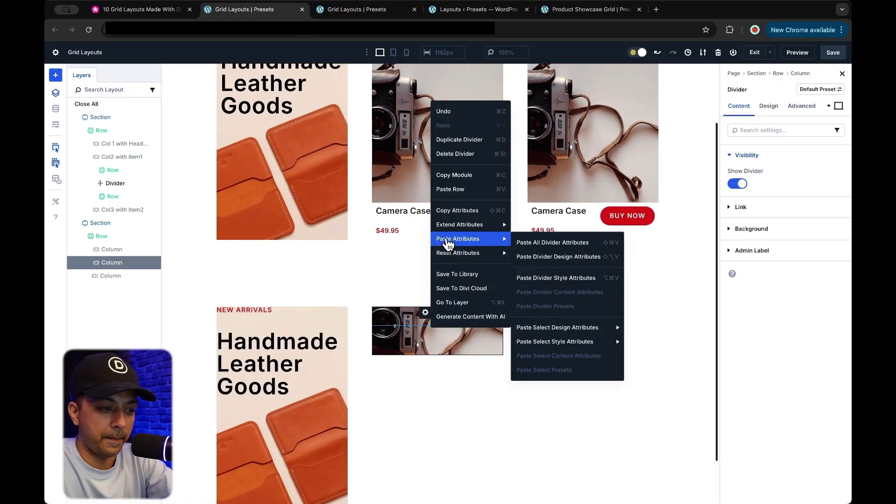
left_click(555, 242)
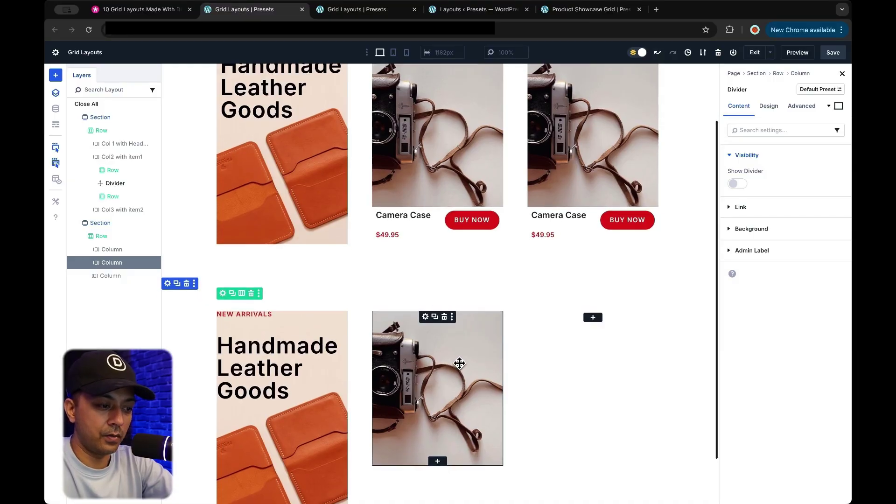
Insert a nested row with two equal columns beneath the new divider in the second column
scroll(460, 362, "up", 2)
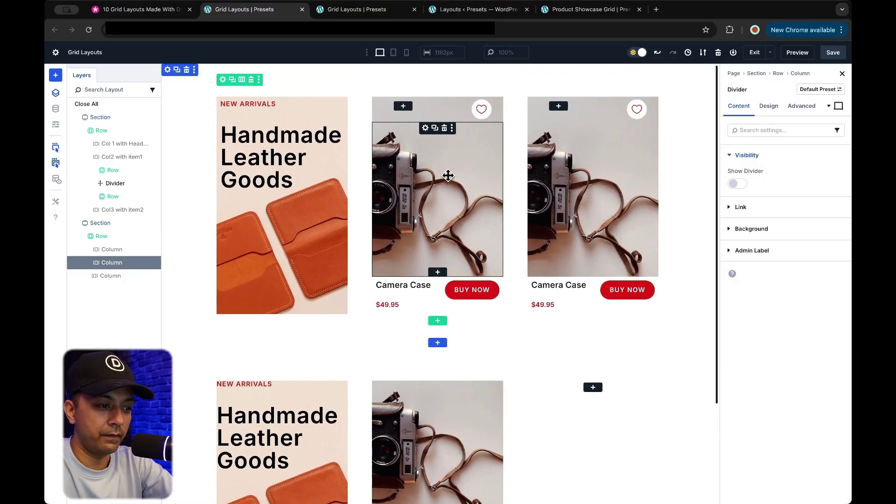
scroll(442, 397, "down", 3)
left_click(437, 405)
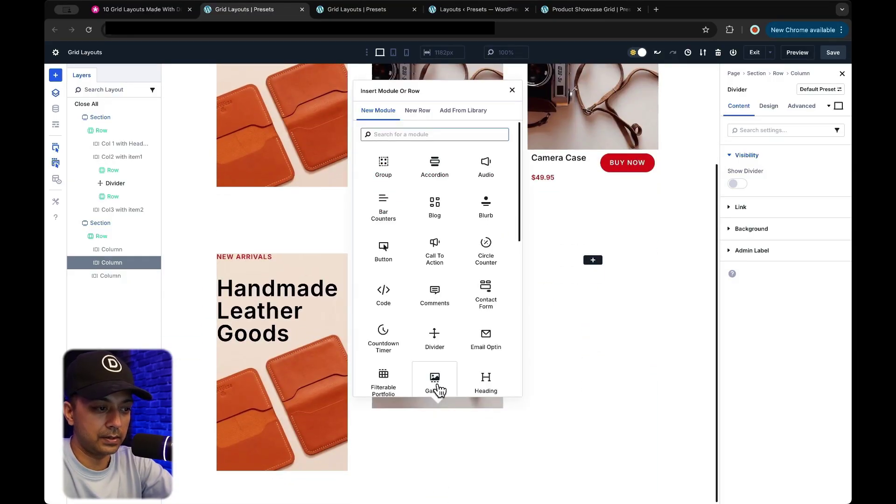
left_click(418, 112)
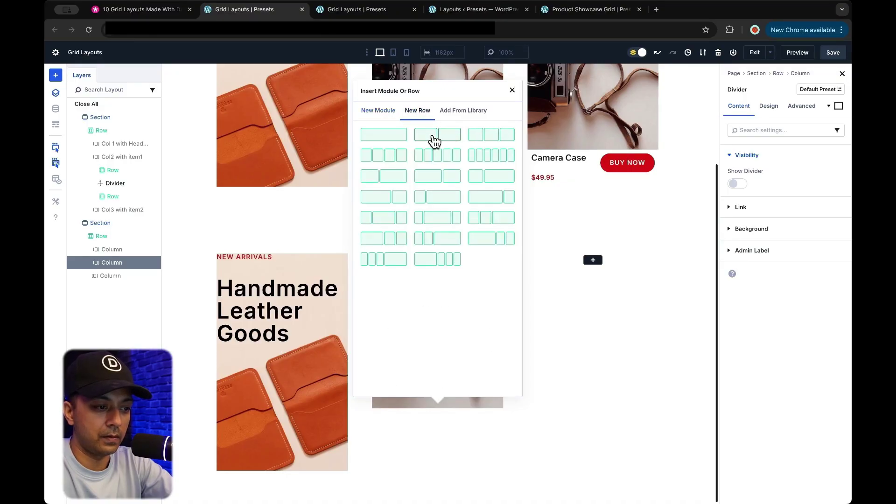
left_click(434, 139)
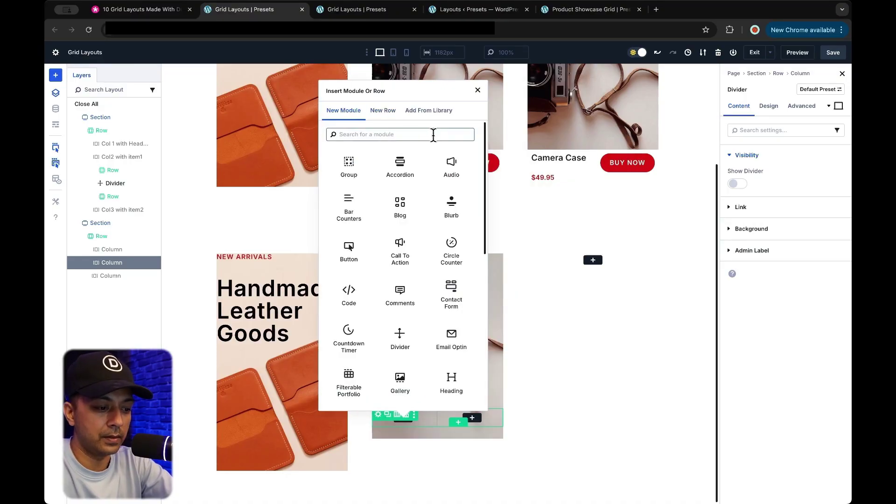
Add an Icon module to the second column of the nested row
left_click(478, 418)
left_click(477, 418)
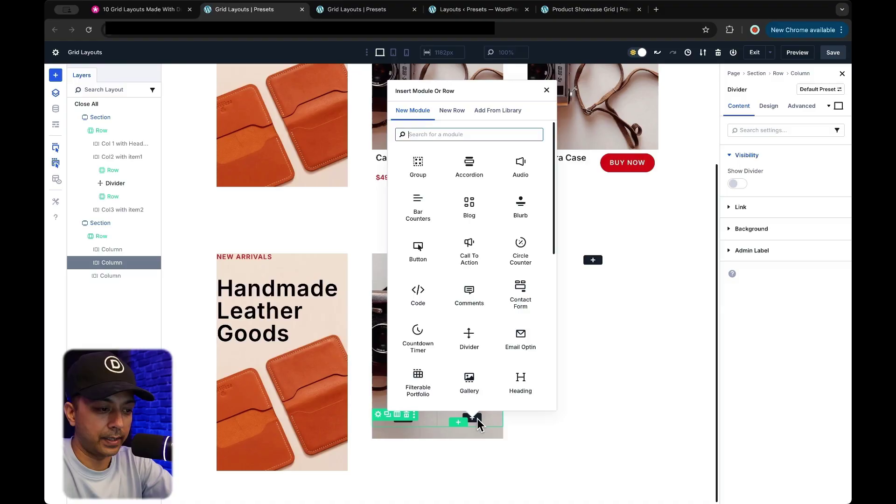
type("icon")
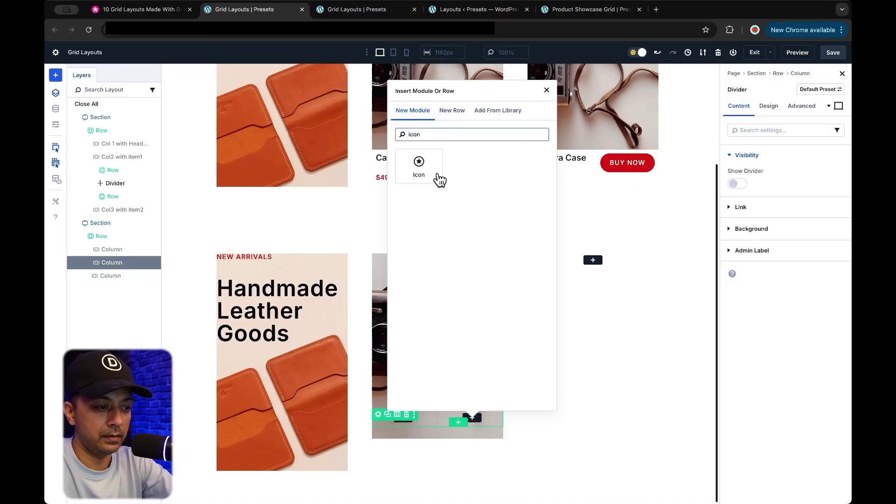
left_click(440, 179)
Copy the attributes of the original heart icon in the first Camera Case card and paste only the icon design attributes onto the new icon
scroll(472, 290, "up", 3)
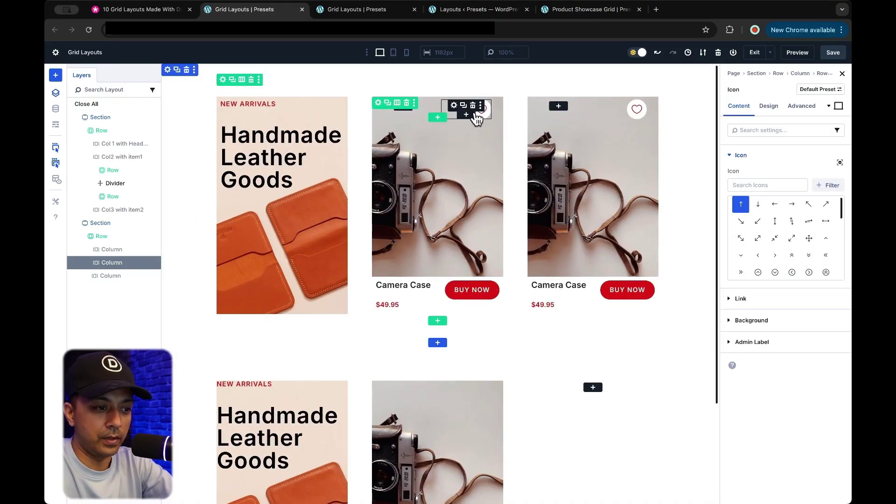
left_click(481, 105)
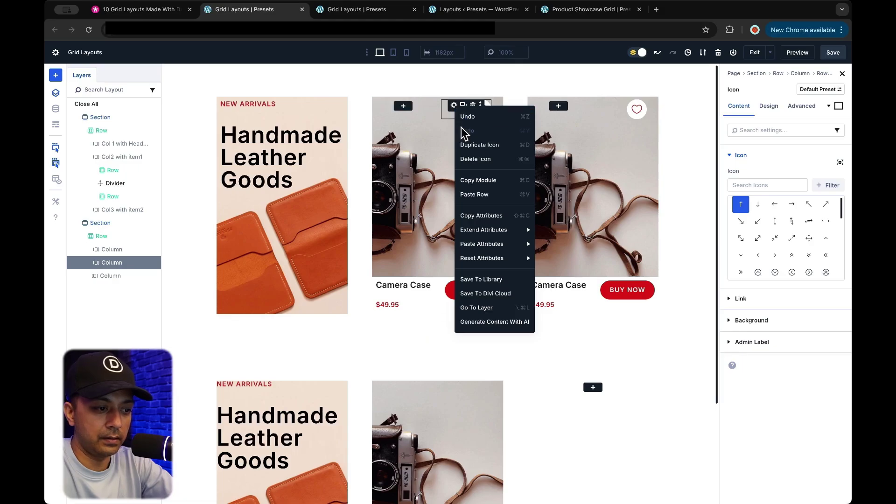
left_click(477, 215)
scroll(476, 218, "down", 3)
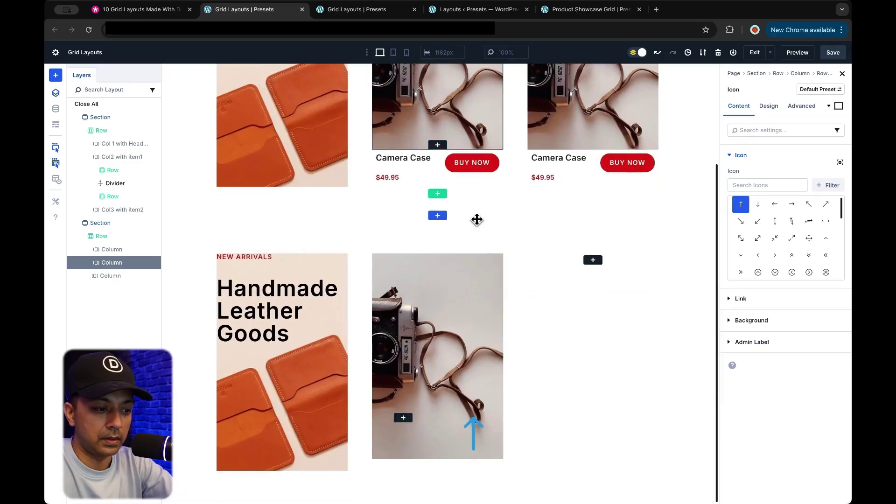
right_click(477, 445)
mouse_move(523, 348)
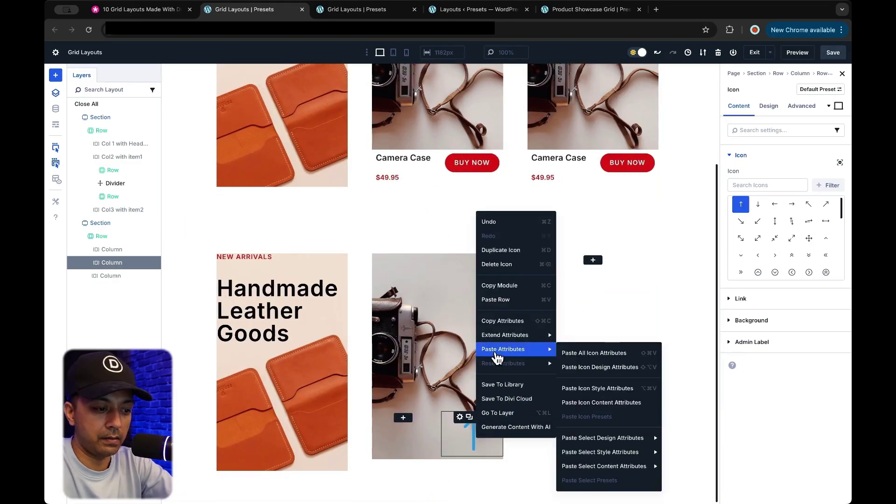
left_click(594, 364)
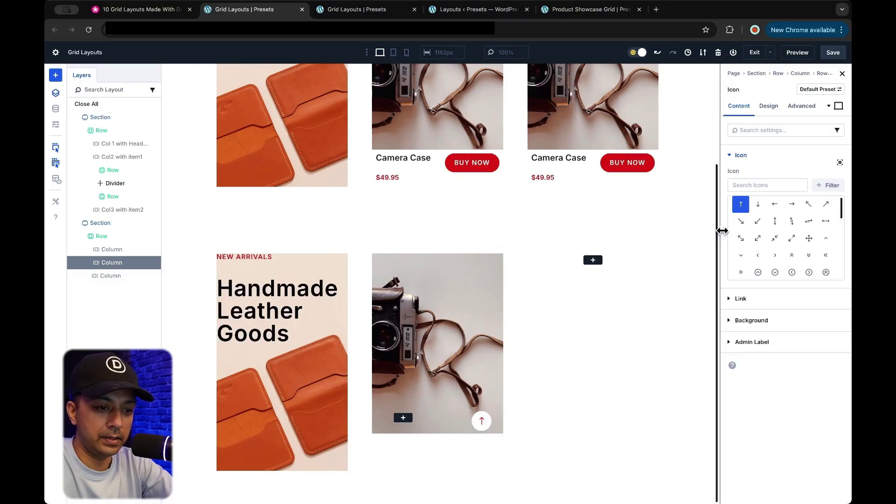
Search the icon library for "he" and set the new icon to the outlined heart
left_click(762, 185)
type("ic")
key("BackSpace")
key("BackSpace")
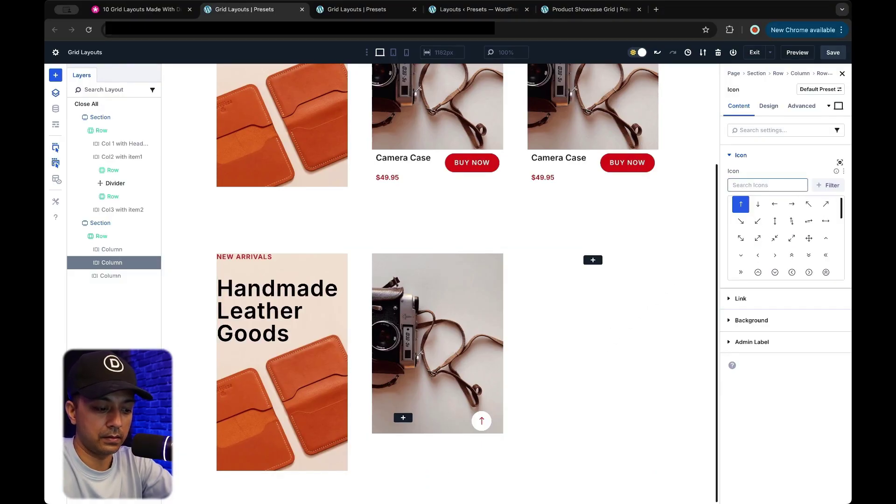
type("he")
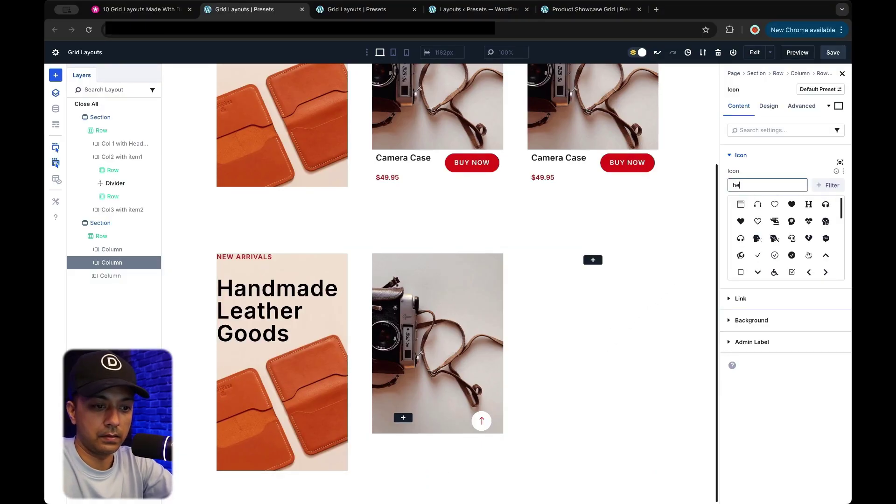
left_click(775, 204)
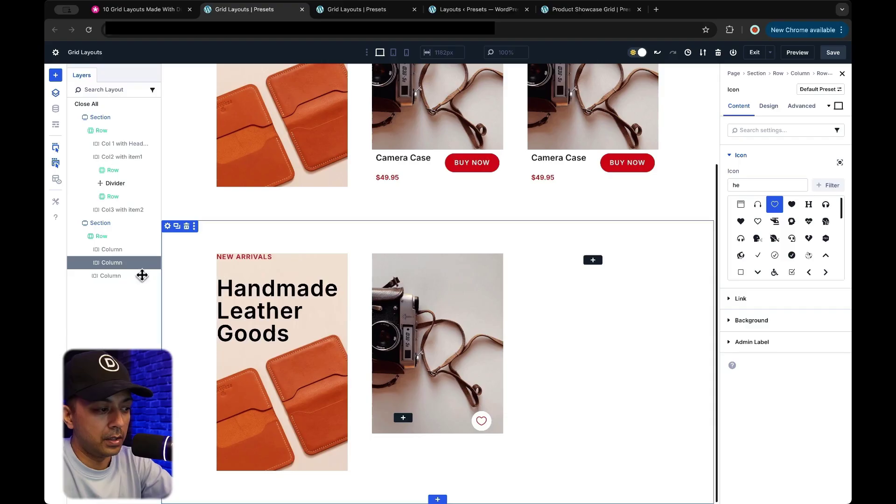
Move the nested row holding the heart icon above the divider in the new section's second column
left_click(88, 263)
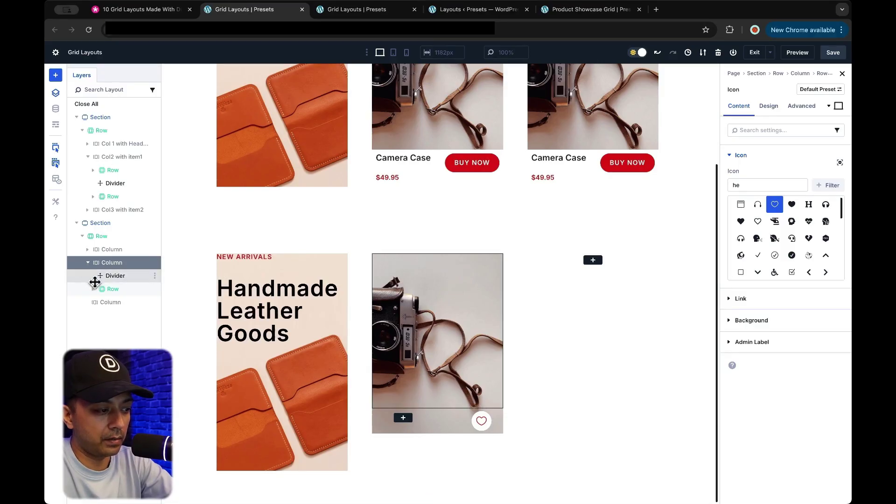
left_click_drag(111, 289, 114, 271)
left_click(103, 332)
left_click_drag(115, 330, 126, 322)
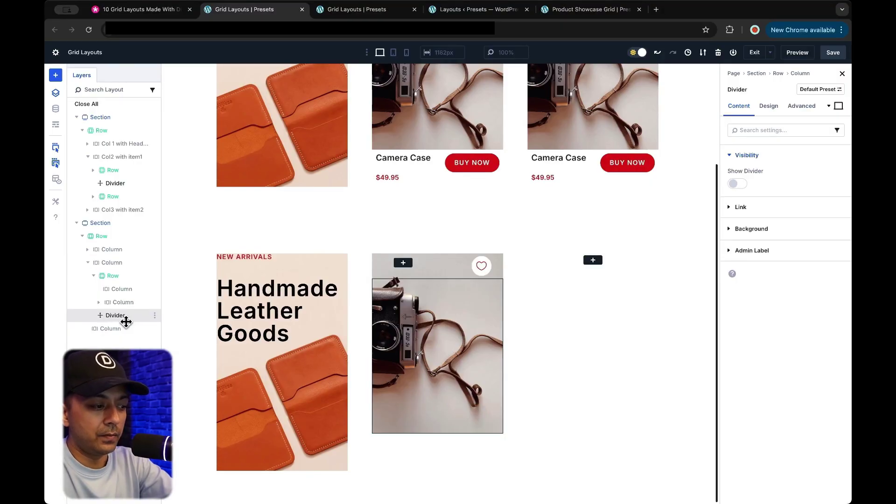
left_click(95, 276)
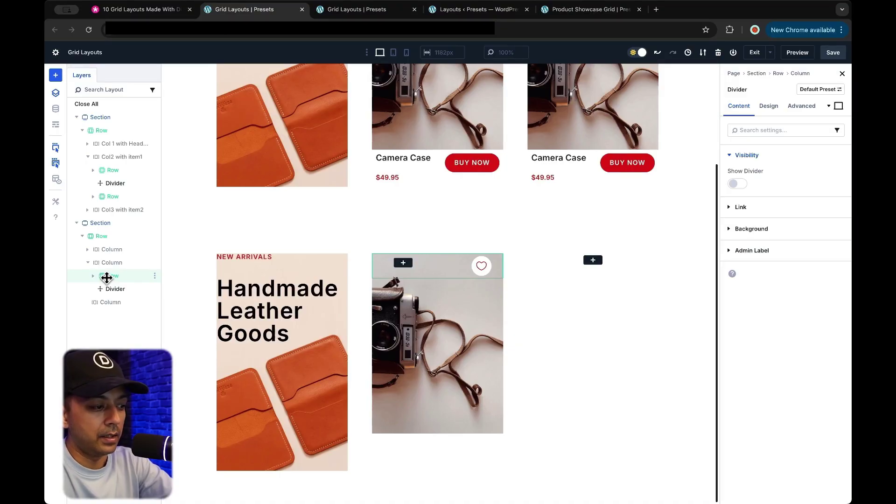
double_click(114, 289)
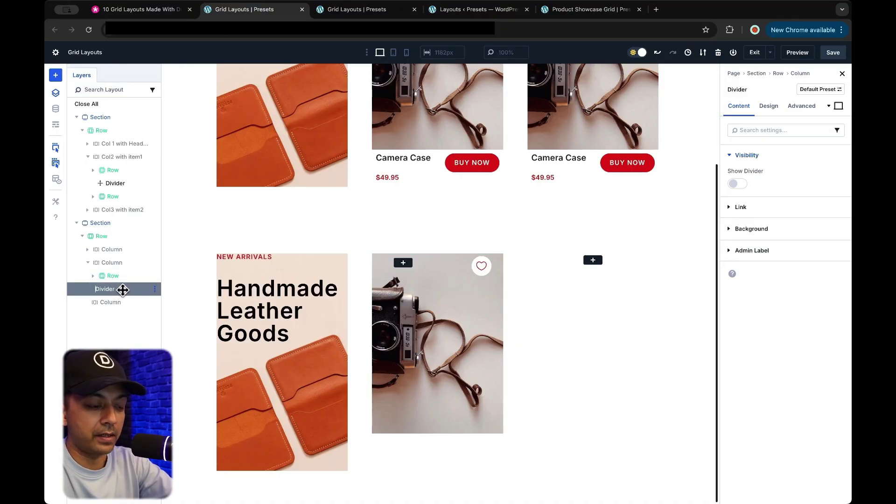
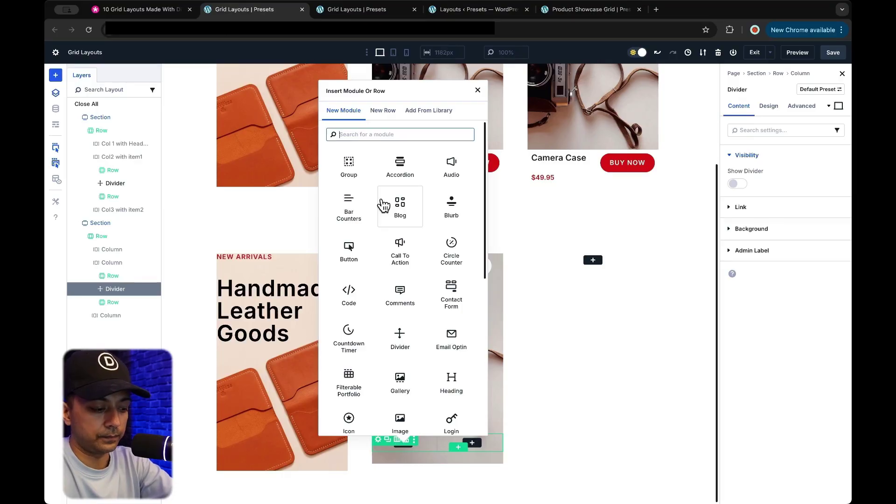
Add a Heading module with a Text module beneath it in the first column of the nested row below the divider
type("head")
left_click(353, 176)
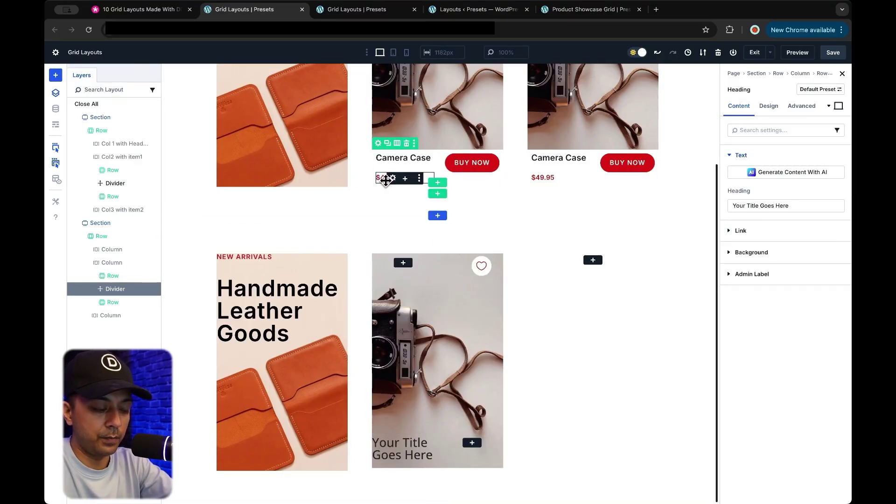
left_click(404, 462)
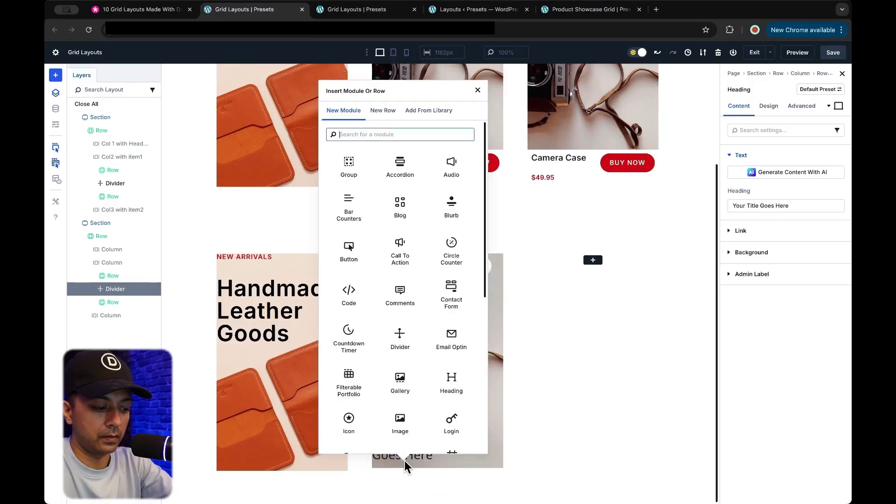
type("te")
left_click(456, 211)
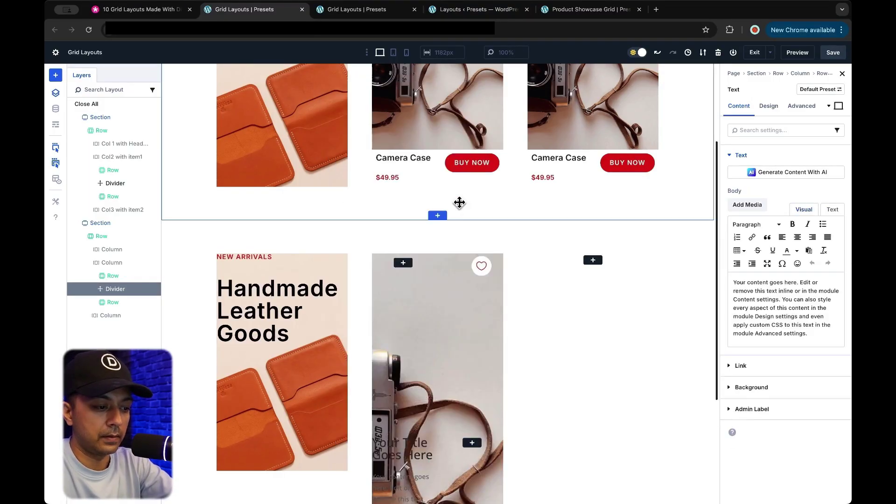
Add a Button module to the second column of the nested row below the divider
scroll(464, 334, "down", 3)
scroll(466, 349, "down", 2)
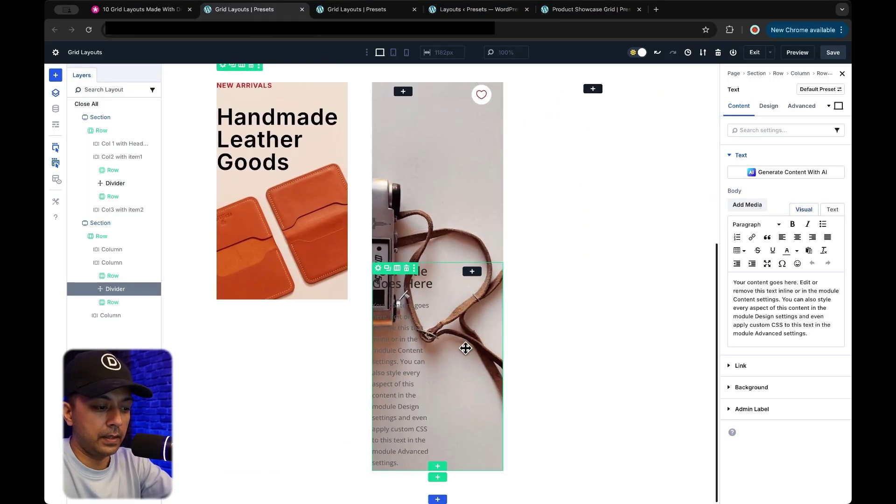
left_click(472, 271)
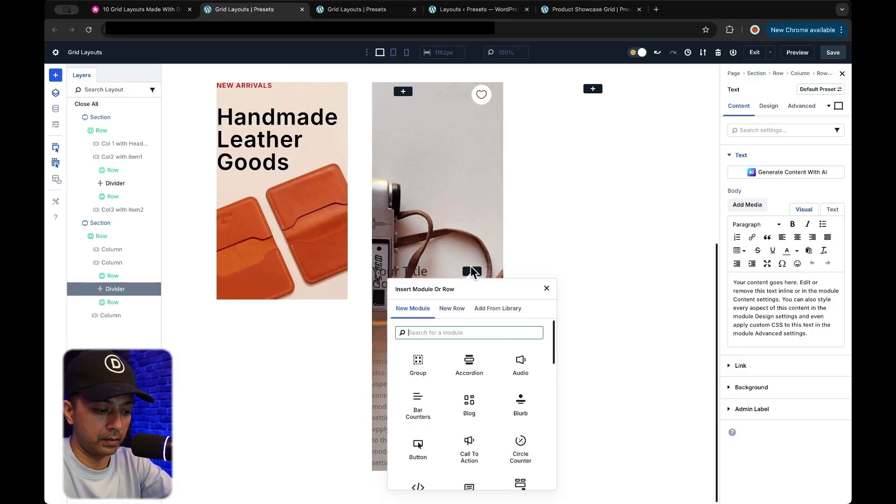
type("but")
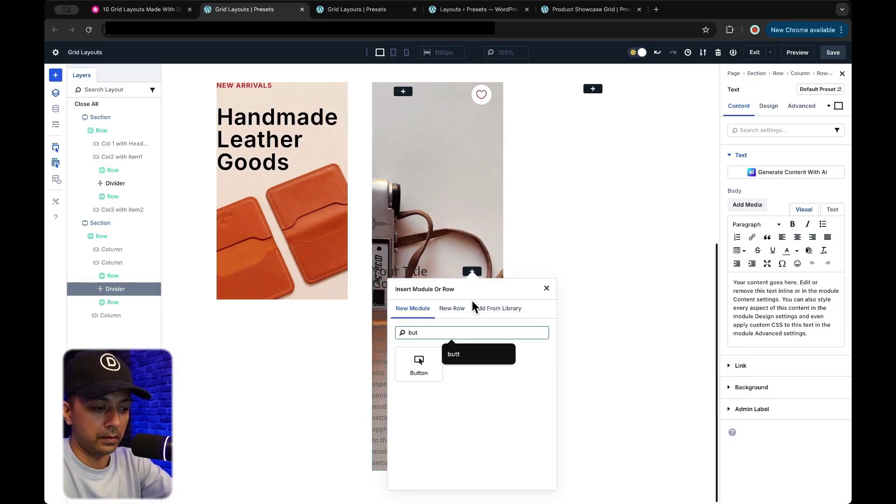
left_click(419, 363)
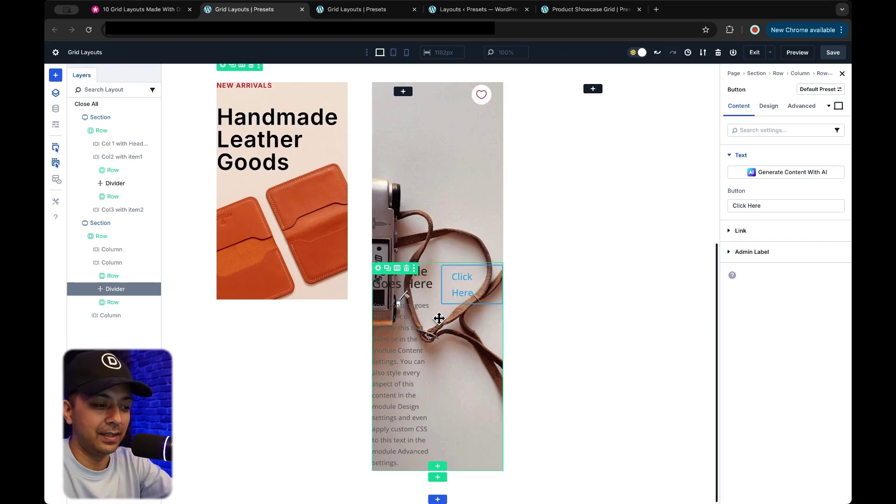
Copy the attributes of the original Camera Case heading and paste them, including its text, onto the new heading
scroll(438, 317, "up", 5)
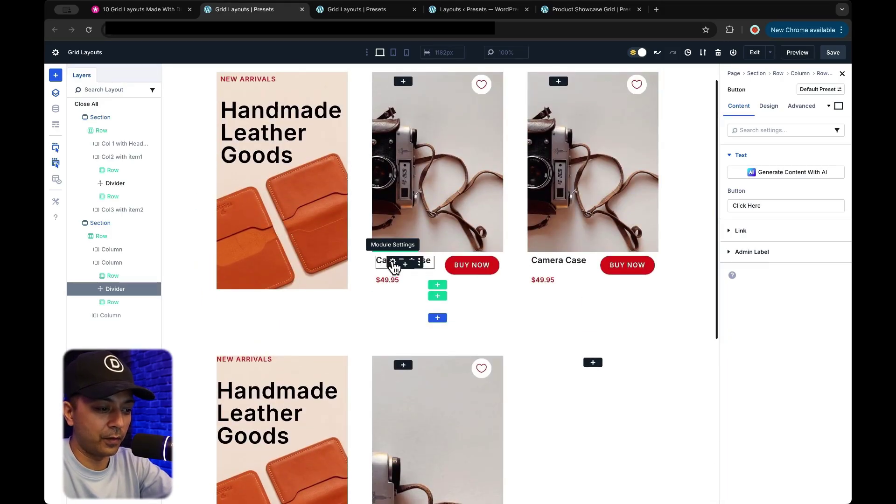
right_click(393, 262)
left_click(411, 355)
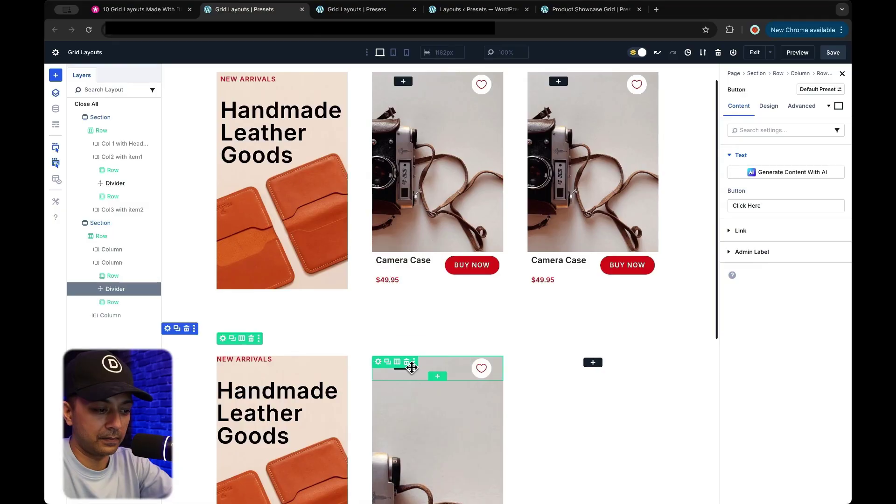
right_click(390, 281)
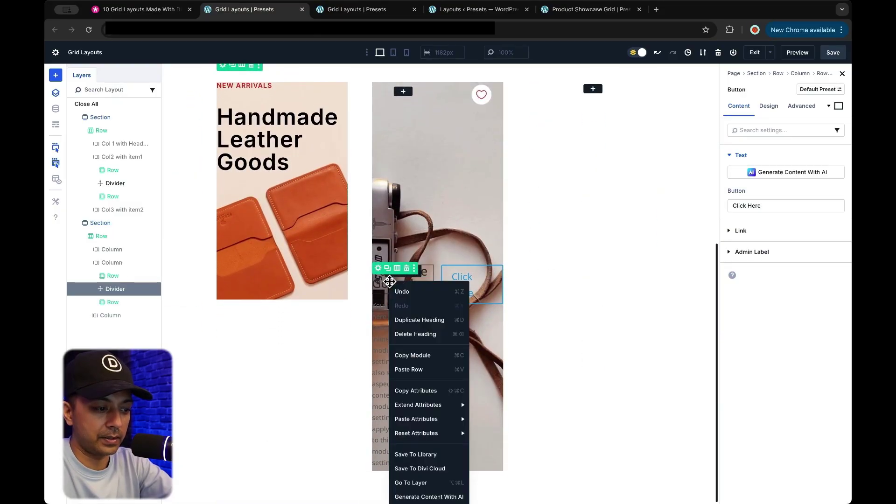
mouse_move(409, 420)
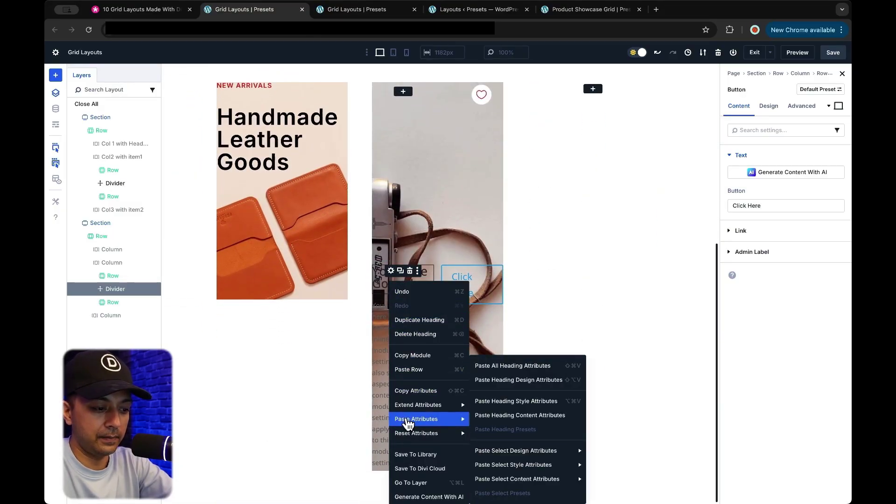
left_click(518, 380)
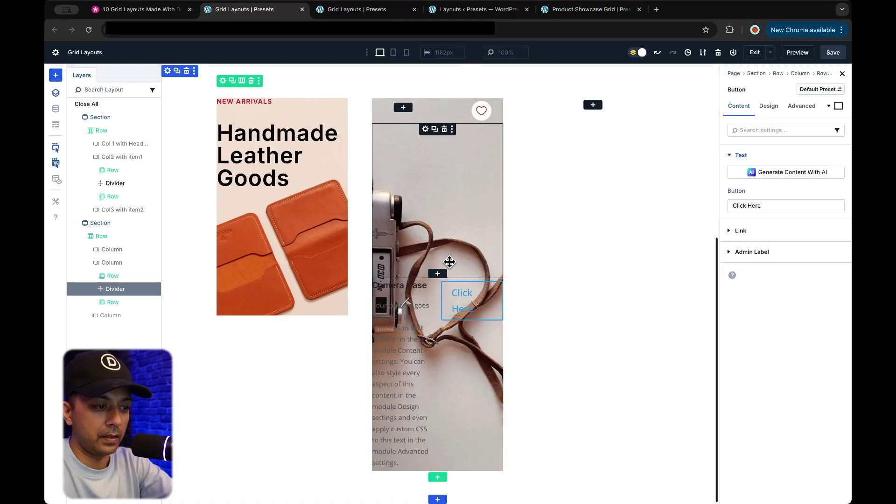
Copy the attributes of the original $49.95 price text and paste all of them onto the new Text module
scroll(449, 261, "up", 5)
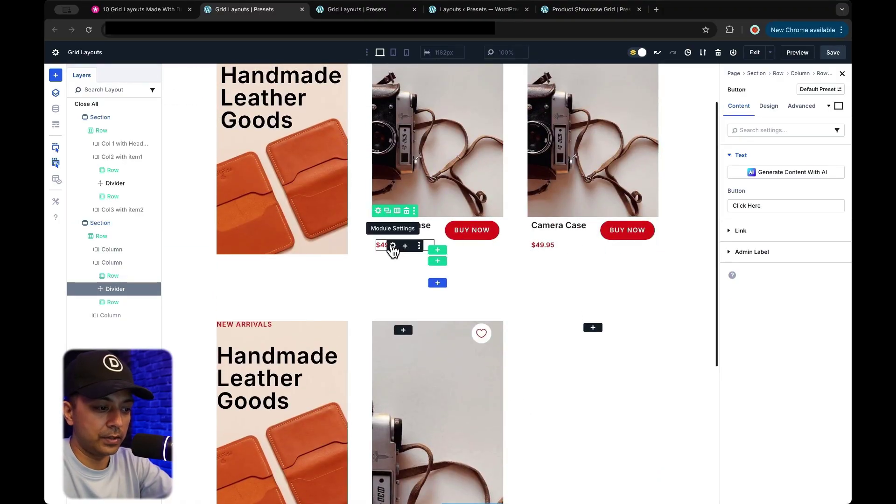
right_click(393, 249)
left_click(415, 354)
scroll(538, 354, "down", 5)
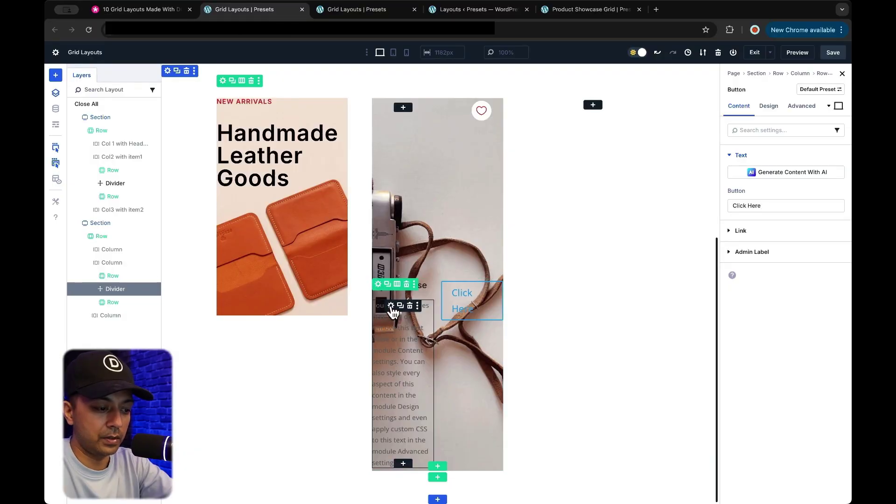
right_click(392, 311)
mouse_move(415, 232)
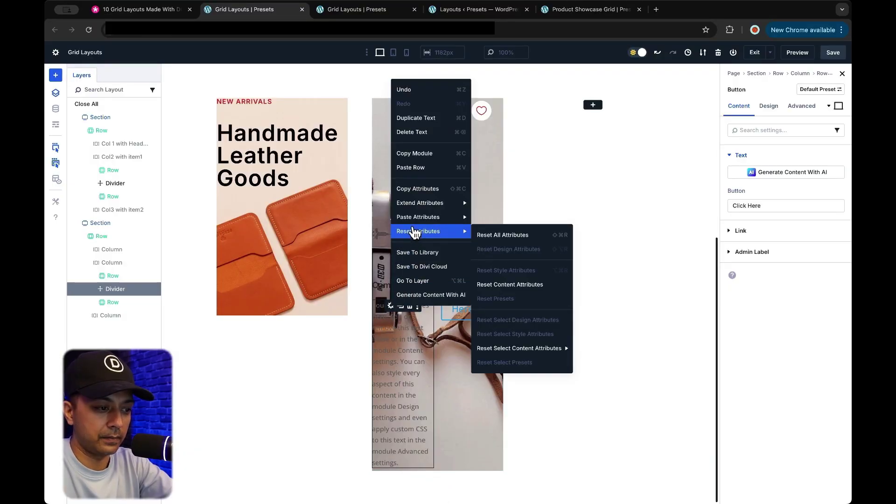
left_click(523, 235)
Copy the attributes of the original BUY NOW button and paste all button attributes onto the new button
scroll(498, 224, "up", 3)
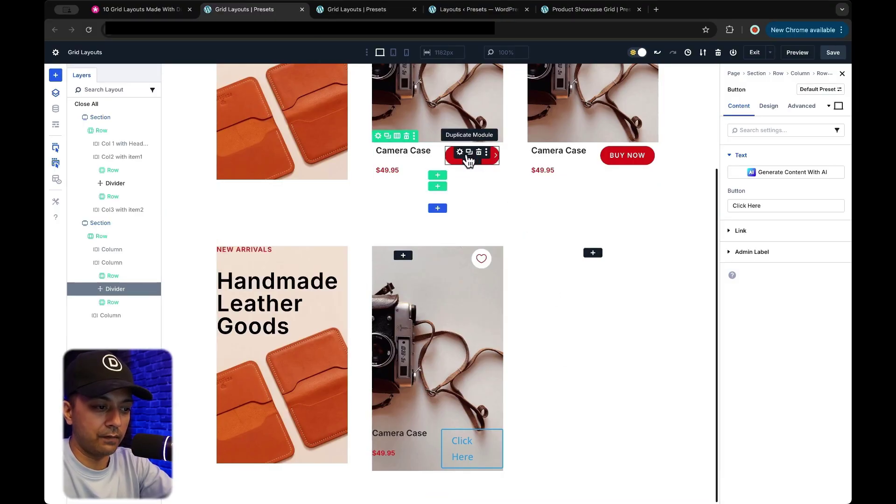
right_click(469, 159)
left_click(488, 272)
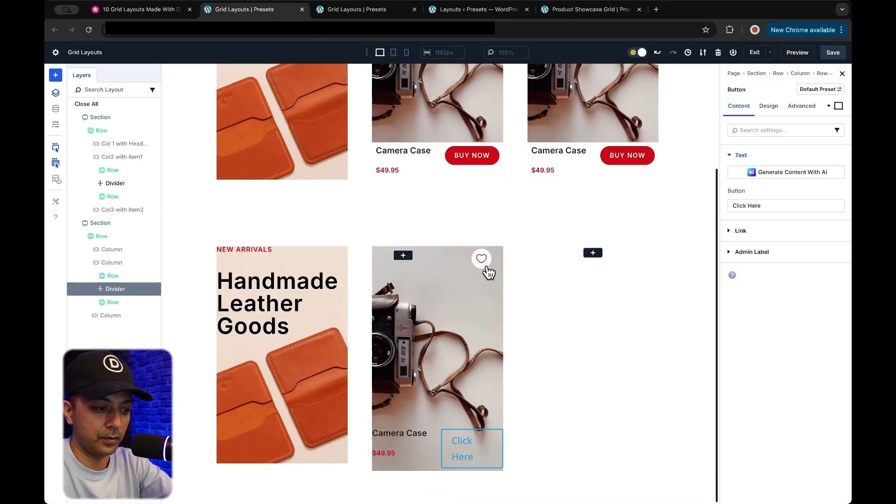
right_click(462, 439)
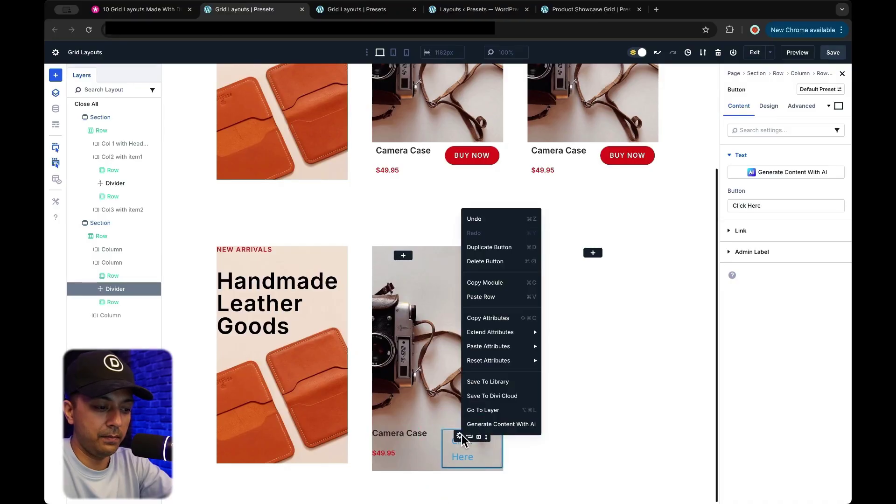
mouse_move(466, 351)
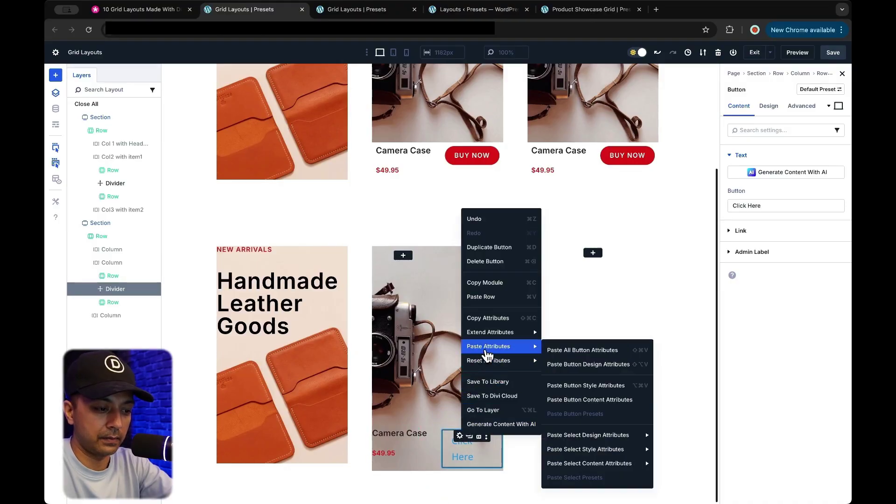
left_click(582, 351)
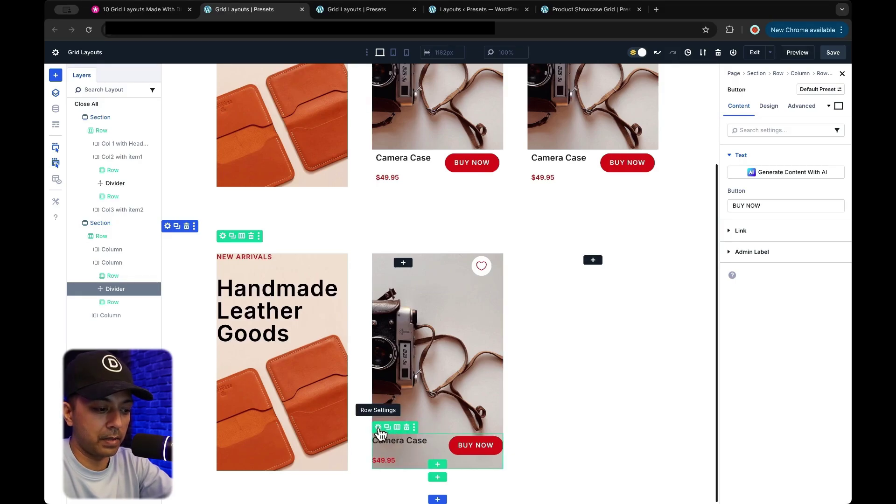
Set the background color of the nested row with the heading, price and button to #ffffff
left_click(378, 428)
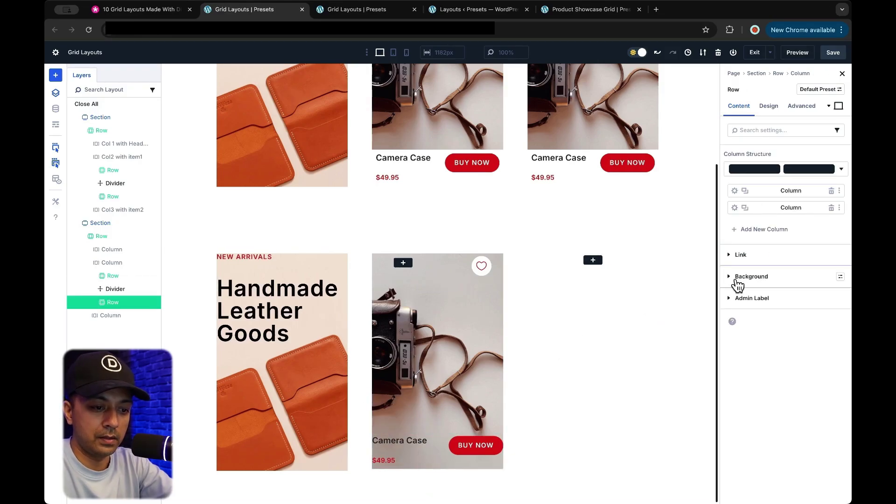
left_click(731, 277)
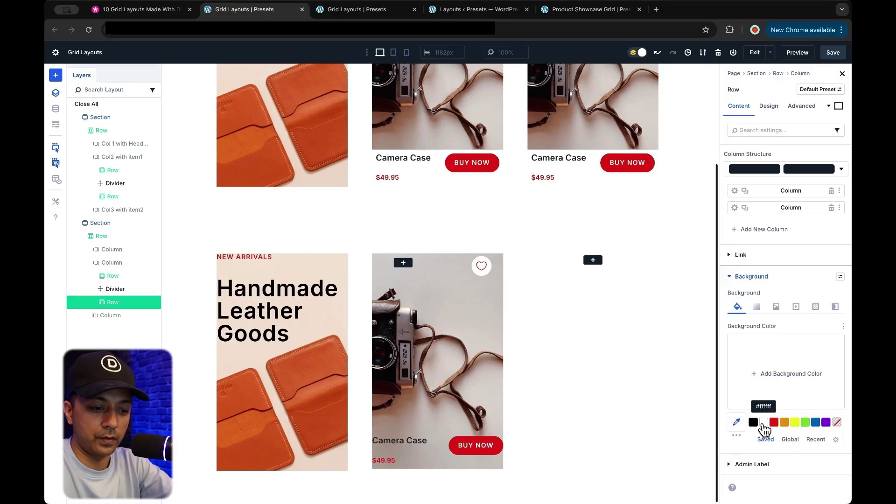
left_click(763, 423)
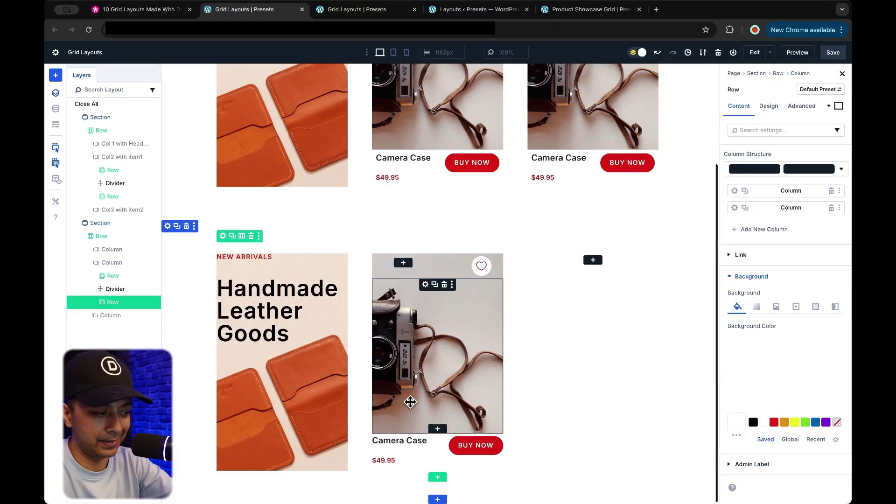
Delete the empty third column of the new section's row and duplicate the Camera Case column in its place
left_click(88, 263)
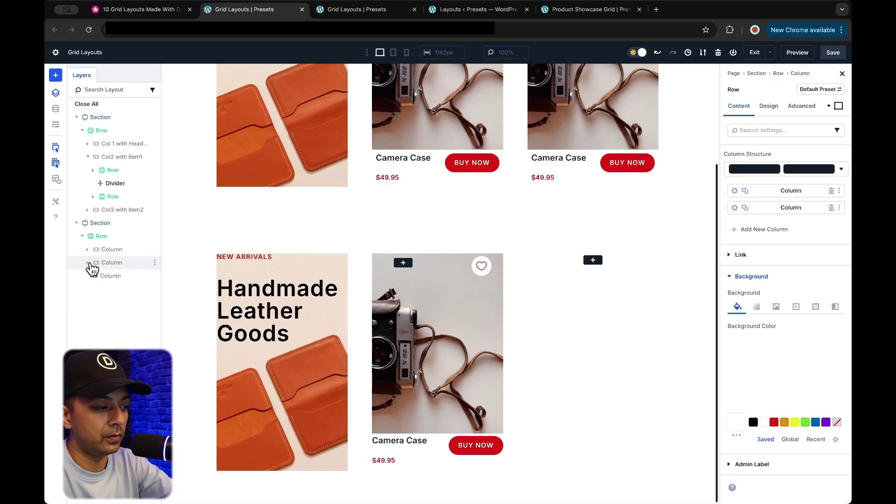
left_click(98, 238)
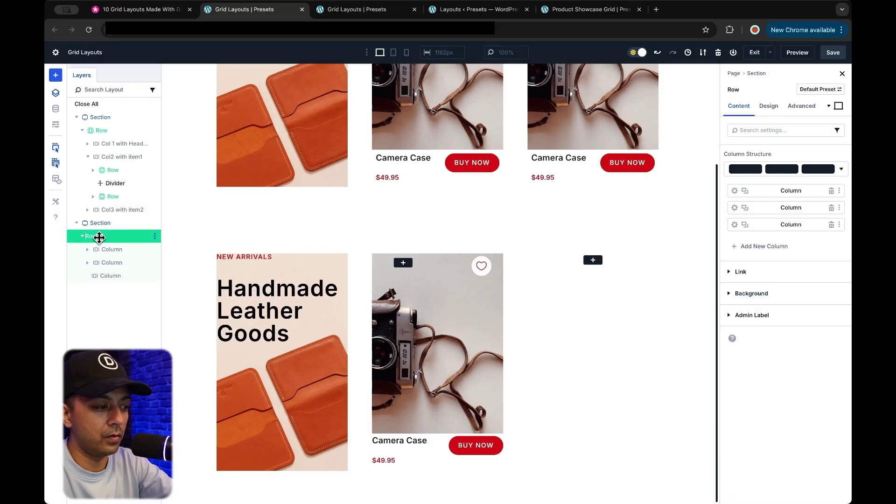
left_click(832, 225)
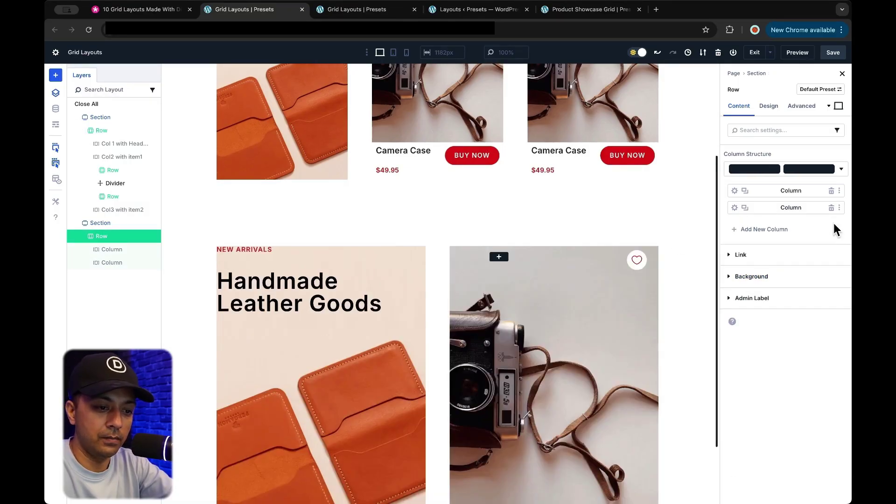
left_click(744, 208)
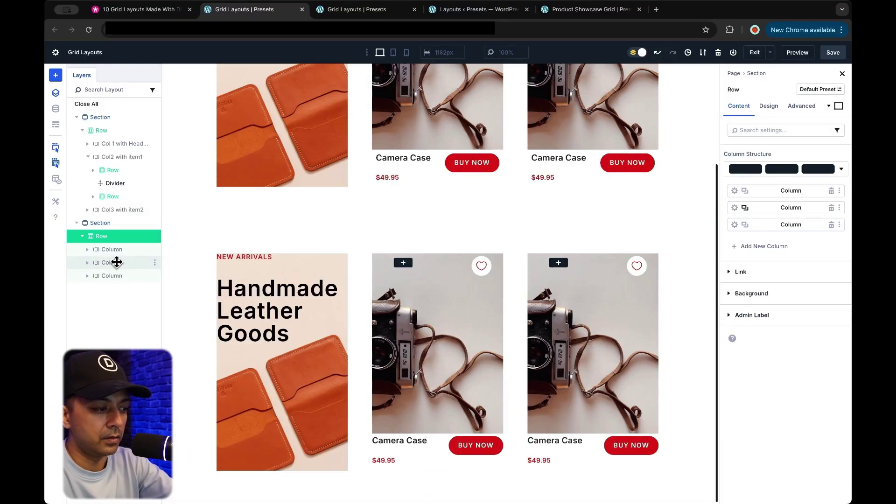
Set the Handmade Leather Goods column's padding to the global variable space-sm (1rem) on all four sides
left_click(734, 191)
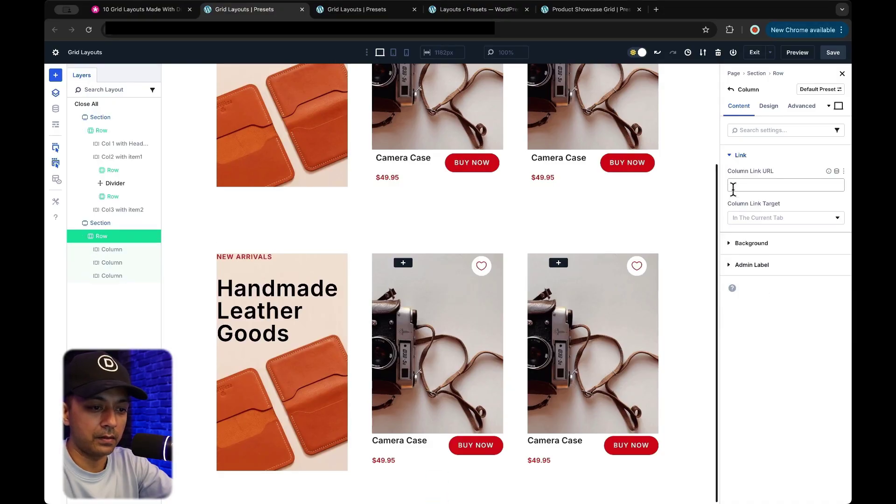
left_click(771, 108)
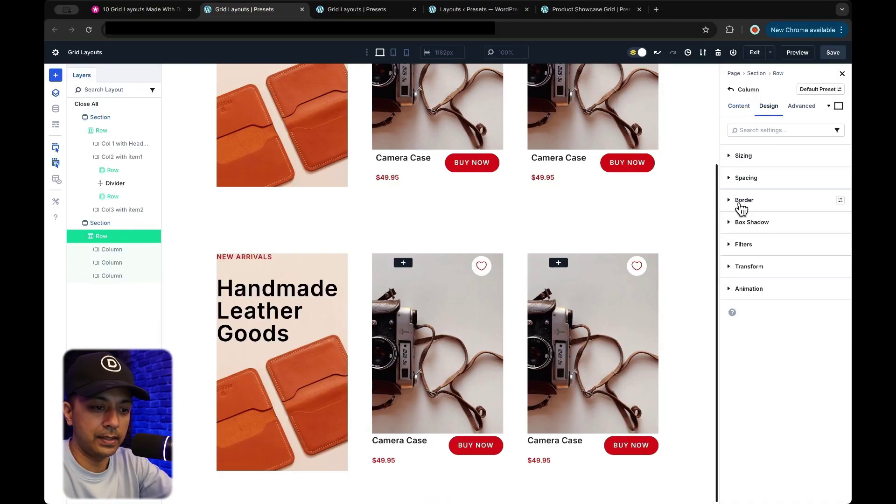
left_click(731, 181)
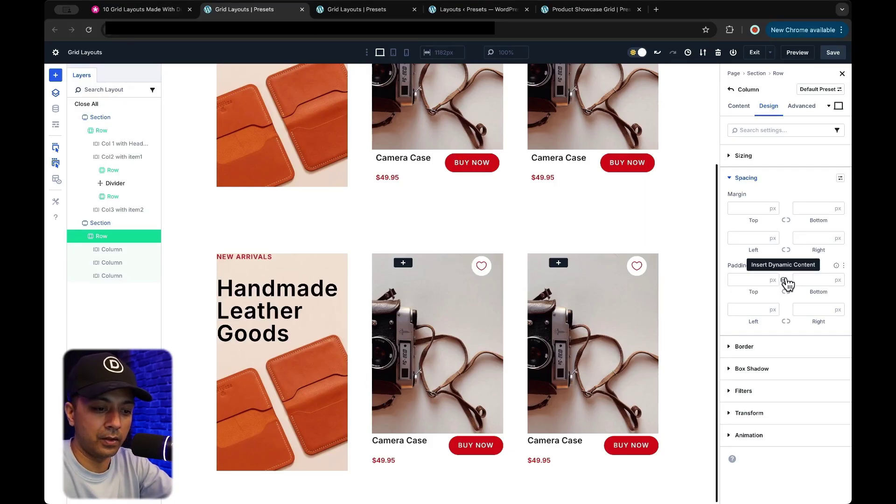
left_click(786, 281)
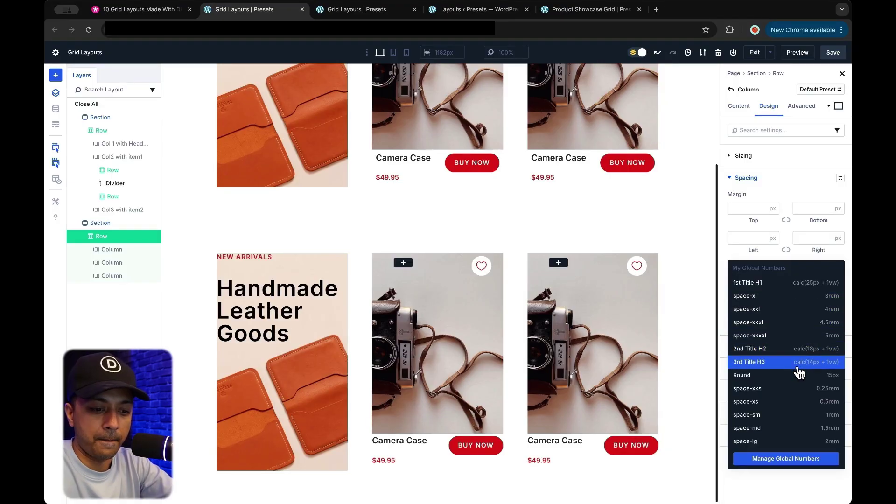
left_click(738, 414)
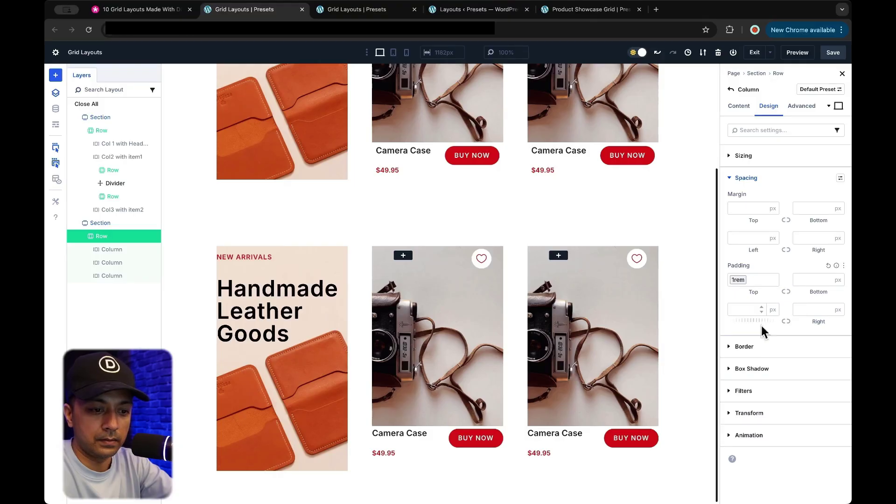
left_click(786, 293)
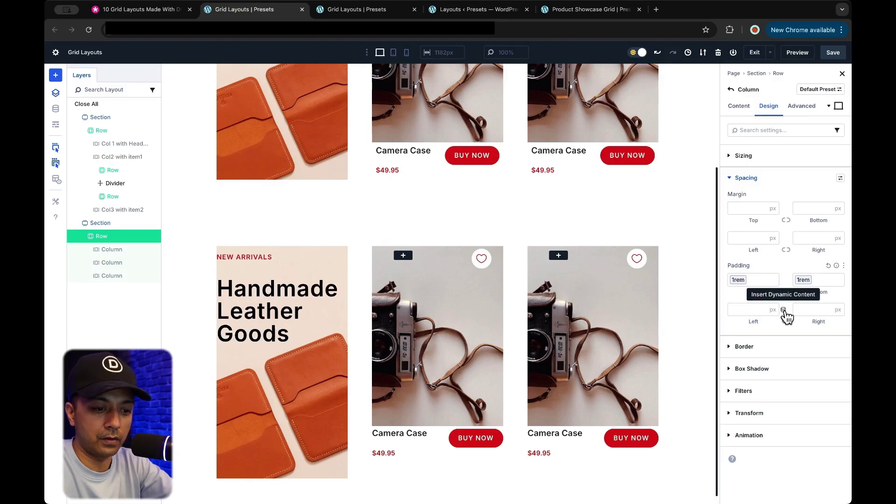
left_click(784, 310)
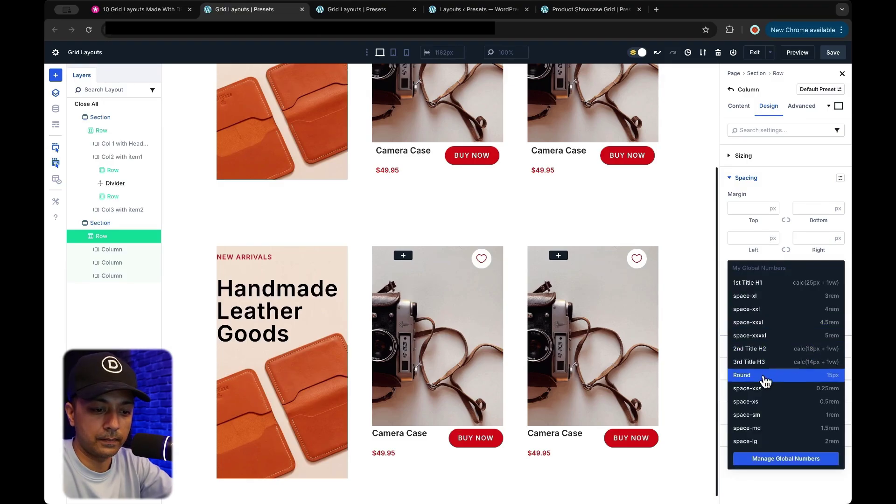
left_click(749, 417)
left_click(787, 323)
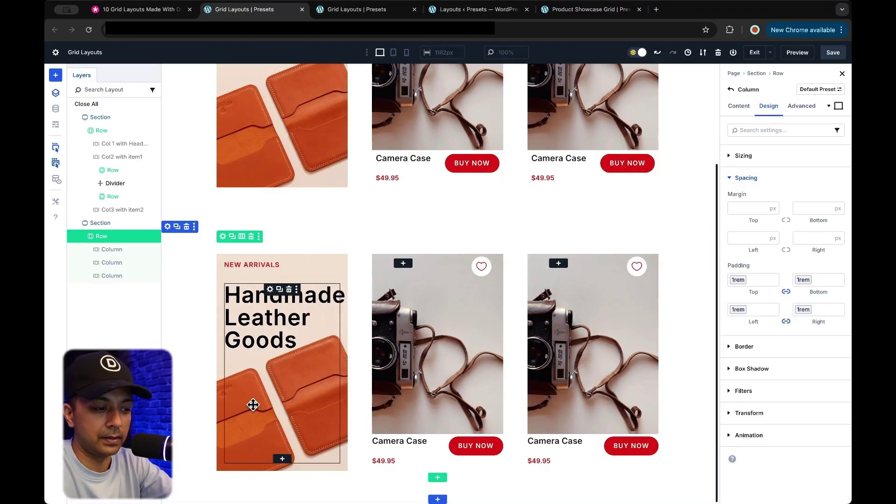
Set the padding of the middle column's nested heading, price and button row to the global variable space-xs (0.5rem) on all four sides
left_click(380, 435)
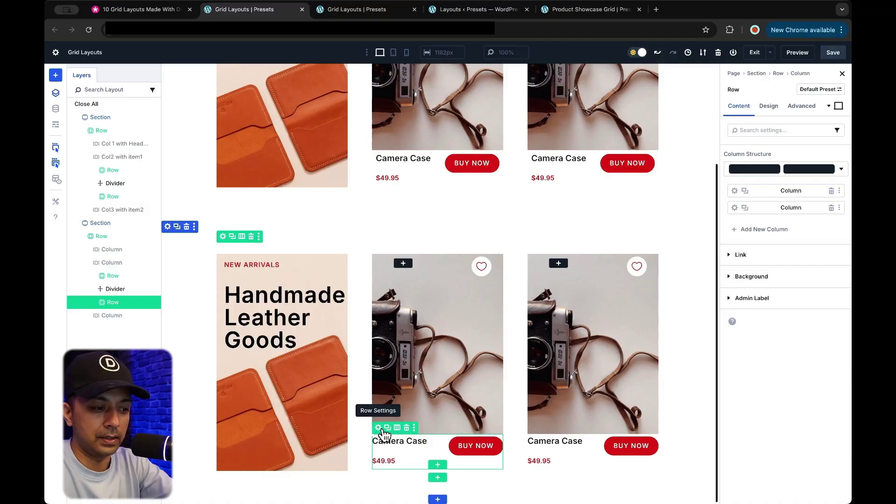
left_click(770, 107)
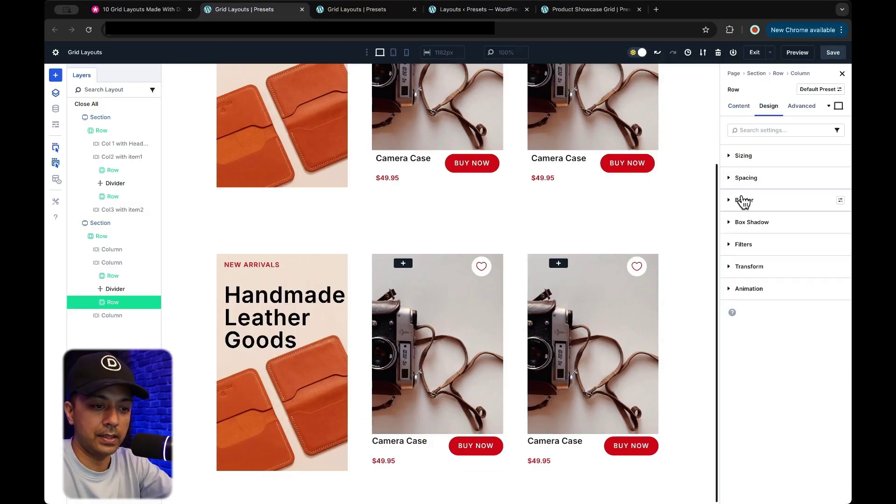
left_click(735, 177)
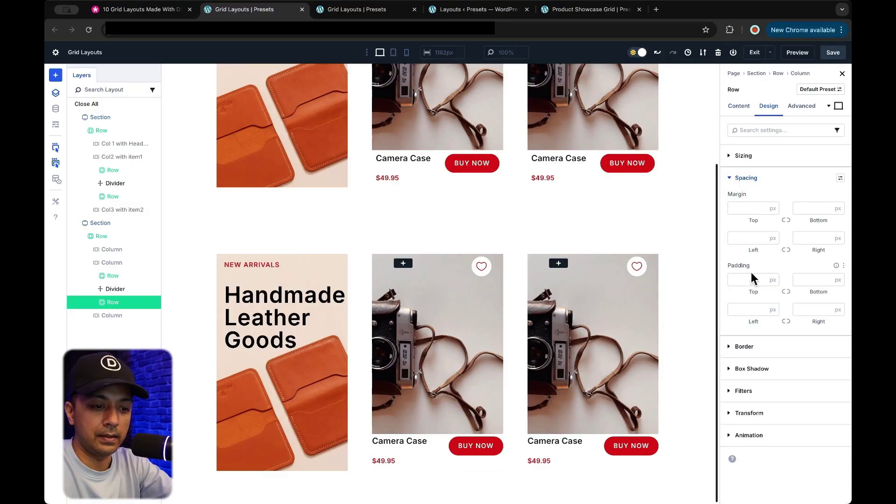
left_click(782, 280)
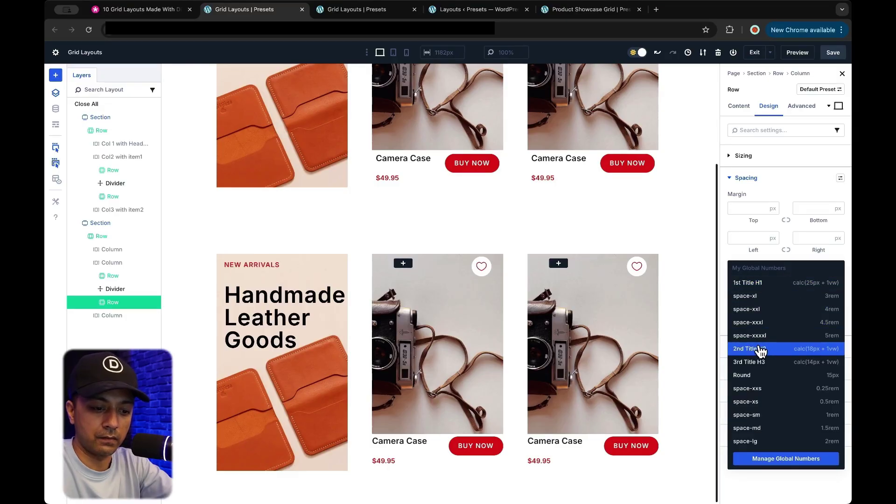
left_click(741, 401)
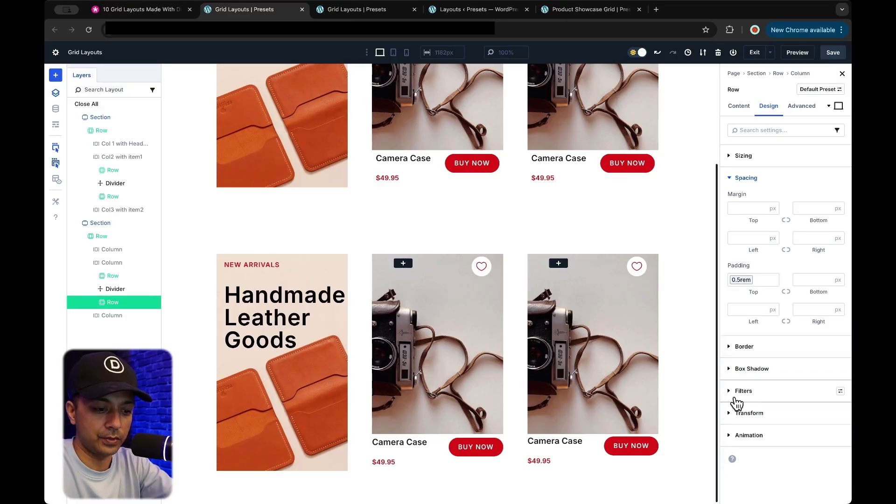
left_click(786, 292)
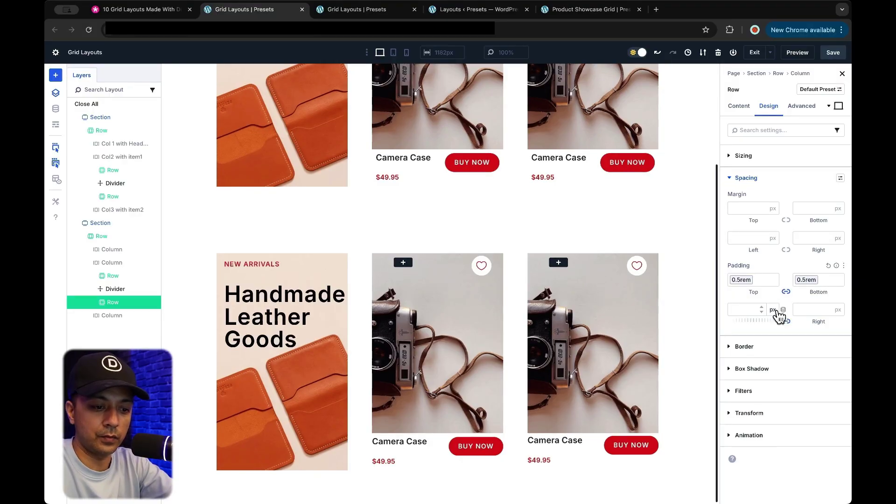
left_click(784, 311)
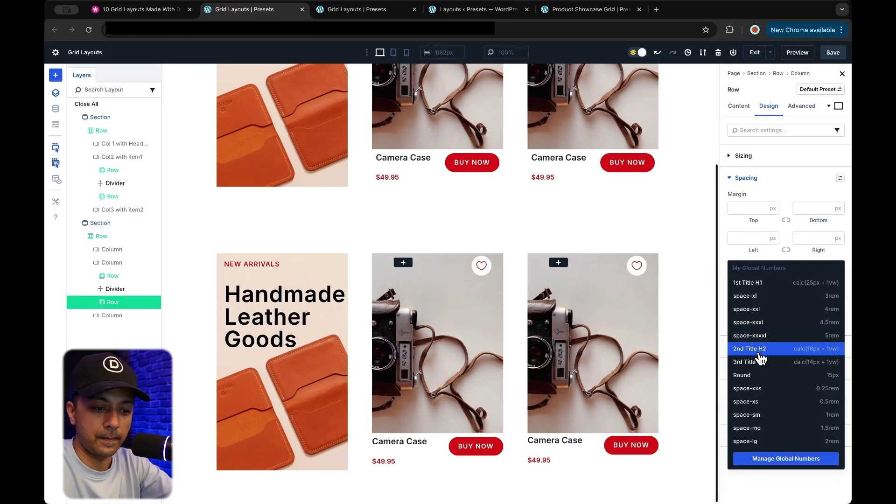
left_click(749, 402)
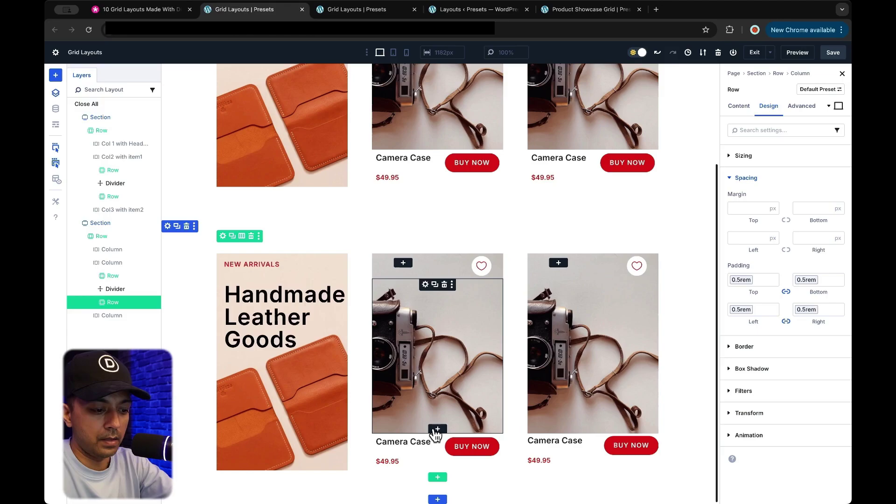
Copy the attributes of the middle column's nested product details row and paste all row attributes onto the matching row in the third column
scroll(560, 386, "down", 1)
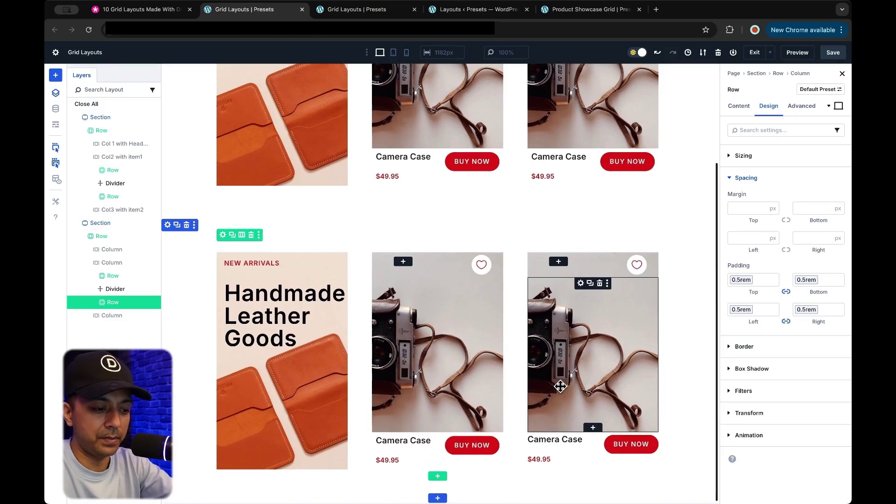
right_click(379, 433)
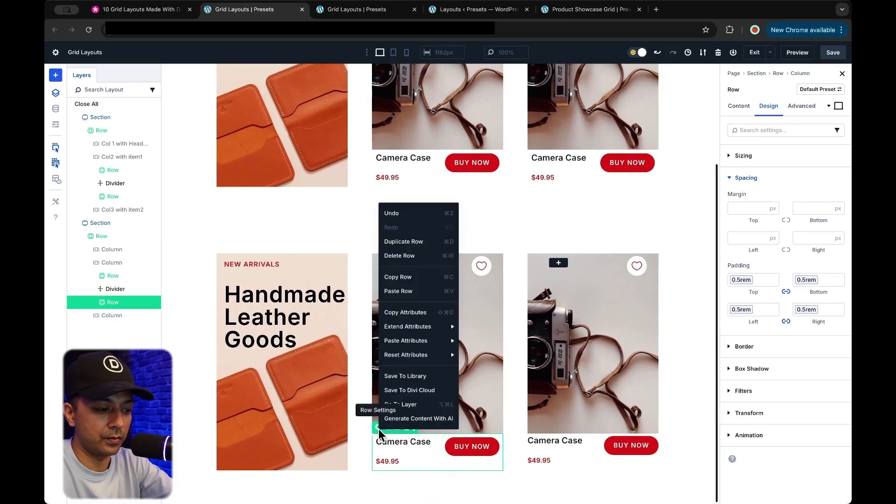
left_click(410, 312)
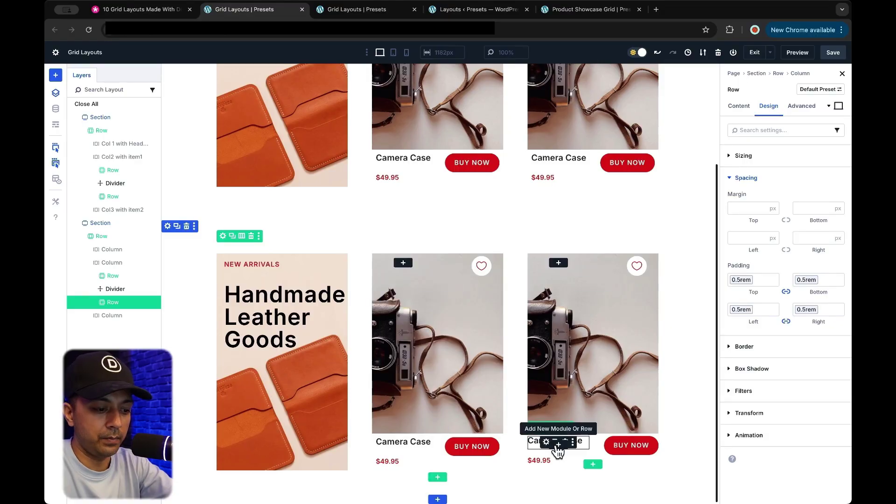
right_click(533, 427)
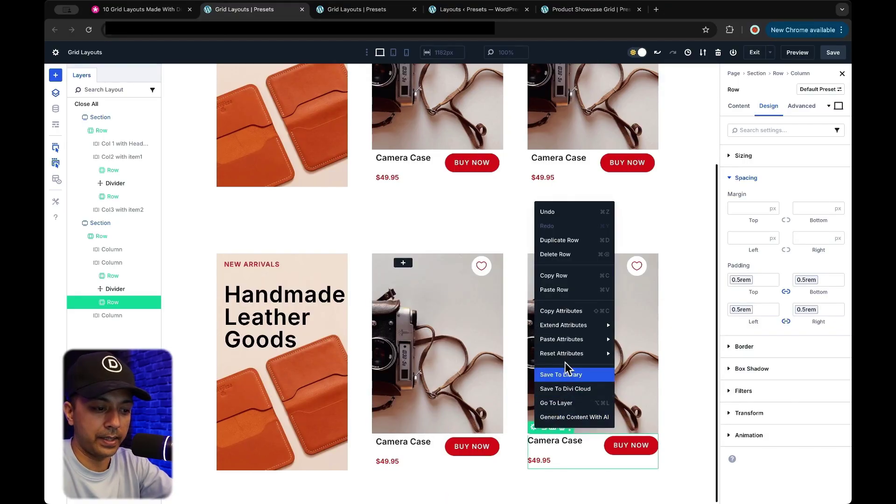
mouse_move(565, 359)
mouse_move(566, 340)
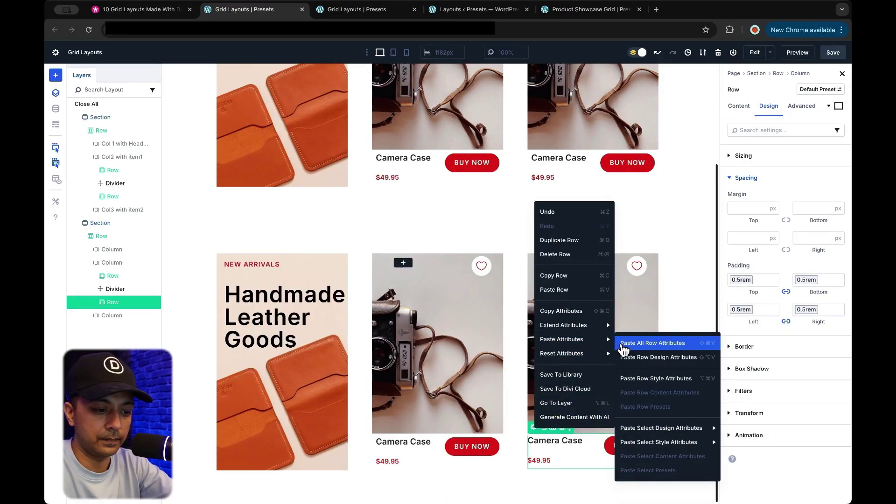
left_click(629, 349)
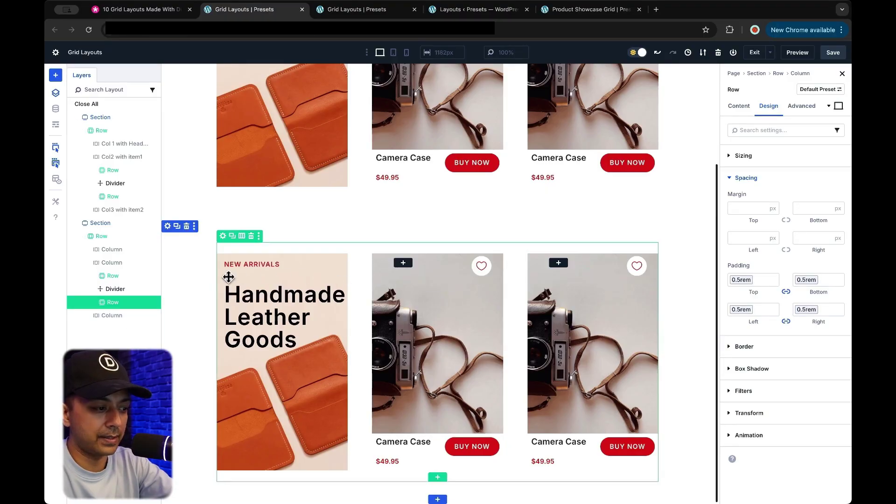
Set the border radius of the Handmade Leather Goods column to 10 px on all corners
double_click(101, 249)
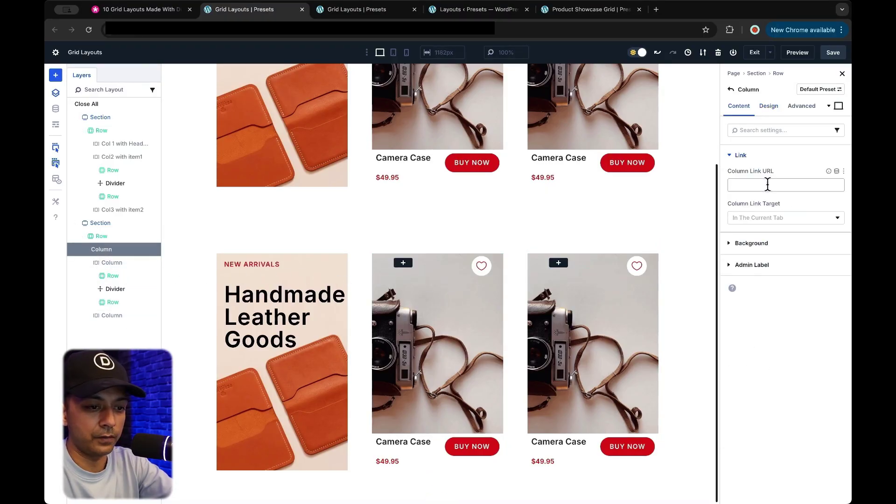
left_click(769, 106)
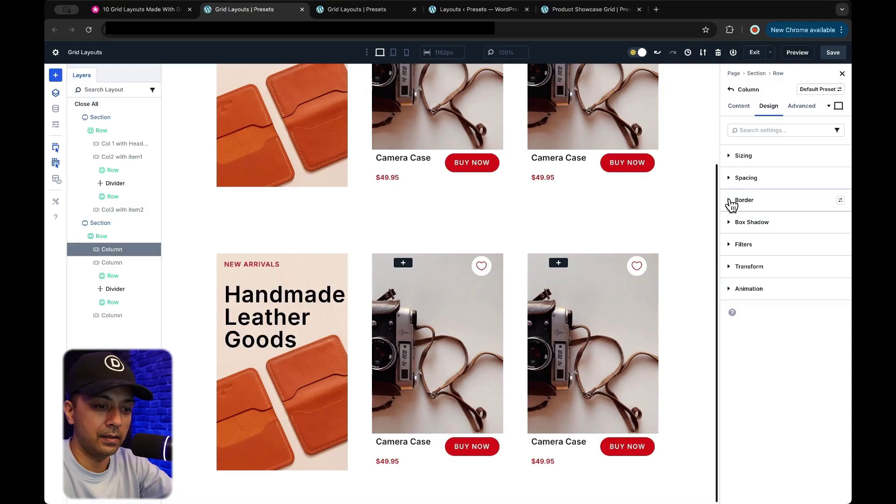
left_click(731, 201)
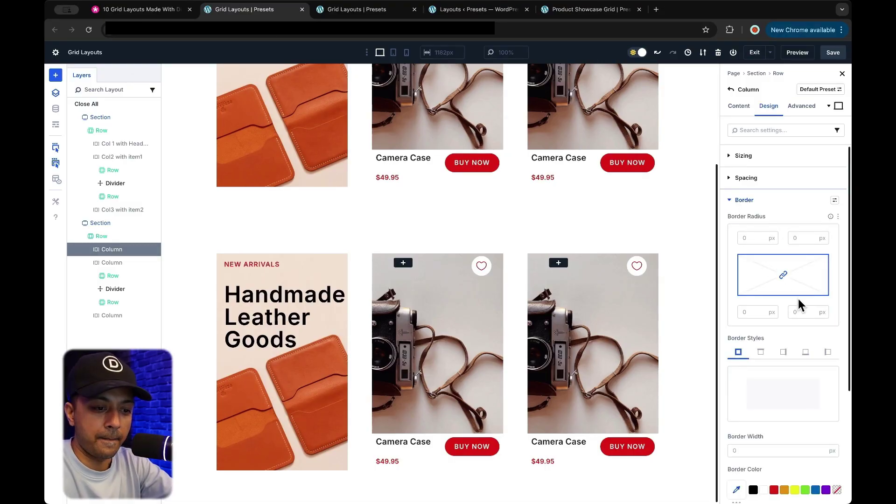
left_click(752, 236)
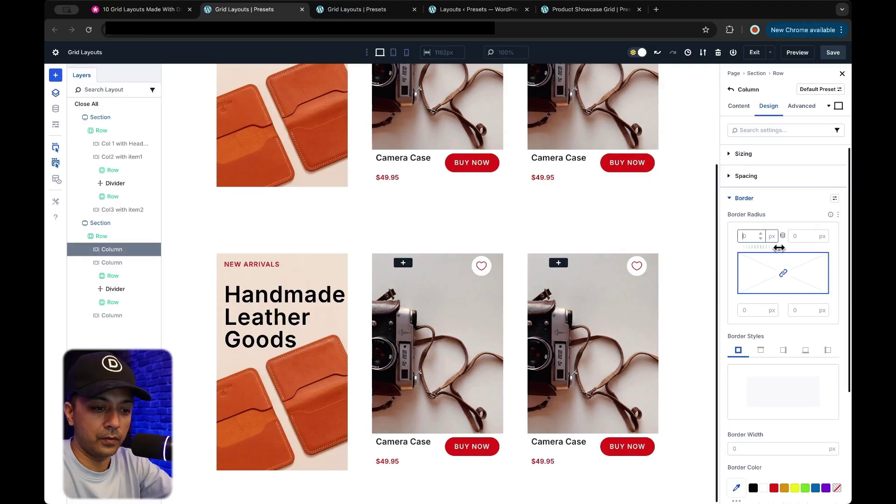
key("Return")
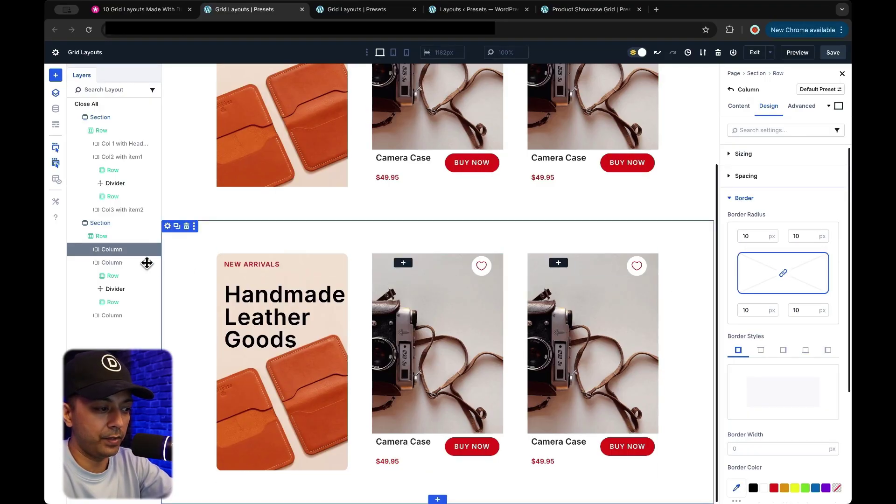
Round all corners of the middle Camera Case column with a 10 px border radius
left_click(91, 263)
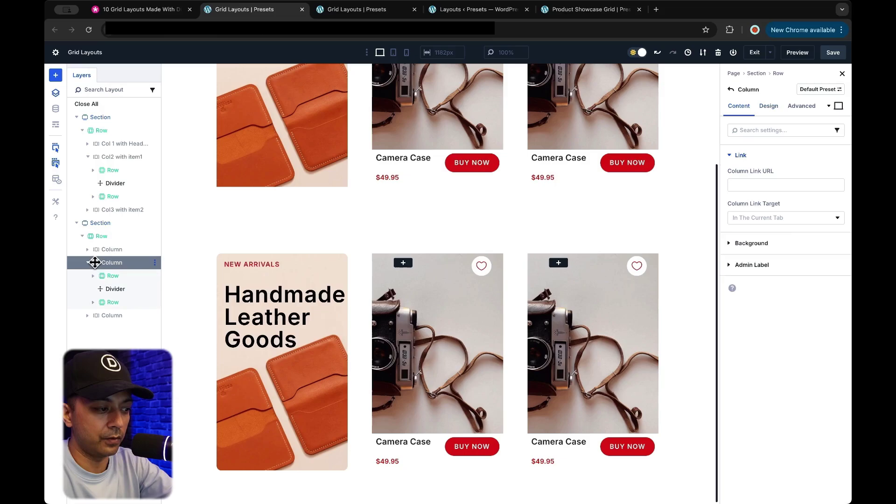
left_click(769, 108)
left_click(732, 204)
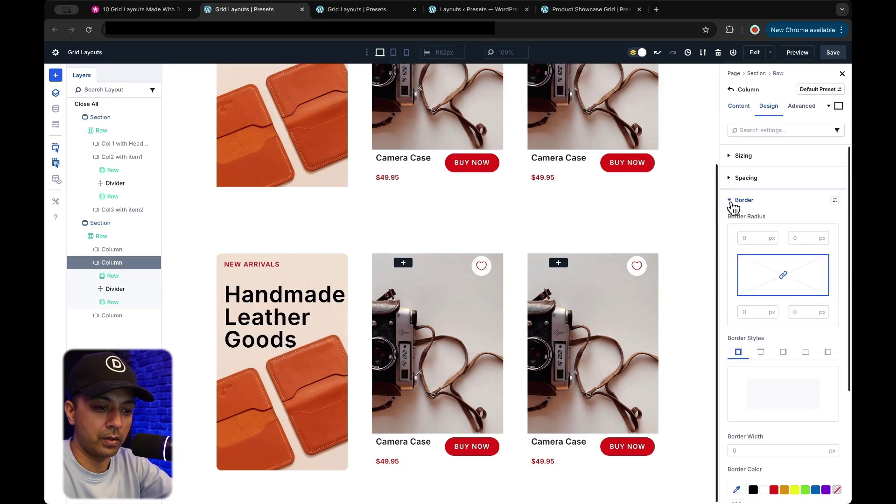
left_click(743, 239)
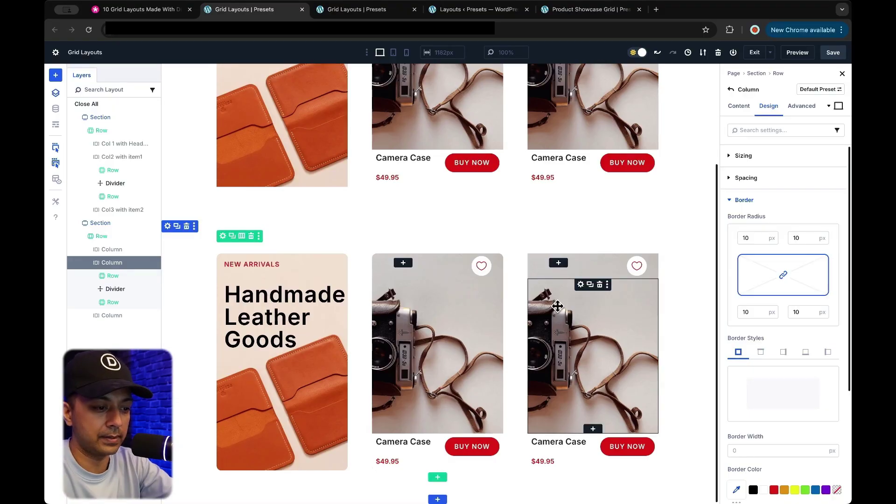
Give the third column, the duplicated Camera Case, a 10 px border radius on all corners
left_click(114, 315)
left_click(763, 106)
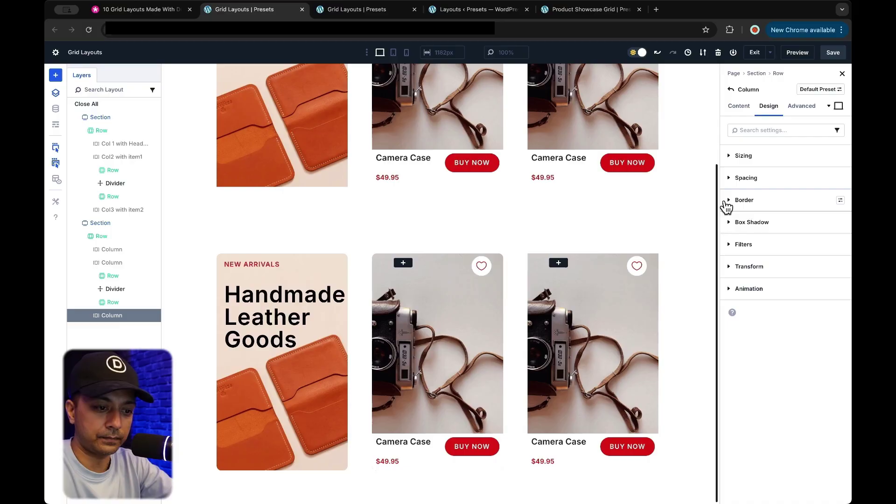
left_click(728, 200)
left_click(747, 237)
type("10")
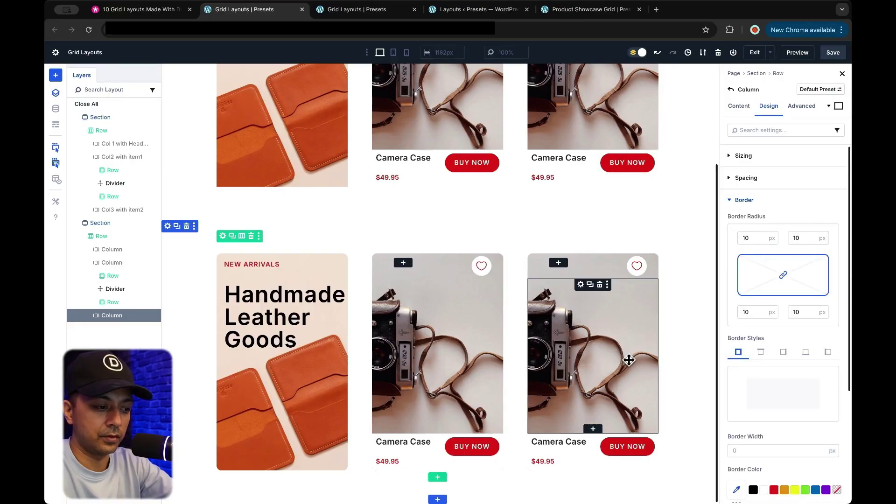
Delete the original product showcase section above the rebuilt one and collapse the remaining section's row in the layer tree
scroll(545, 333, "up", 1)
scroll(574, 336, "down", 4)
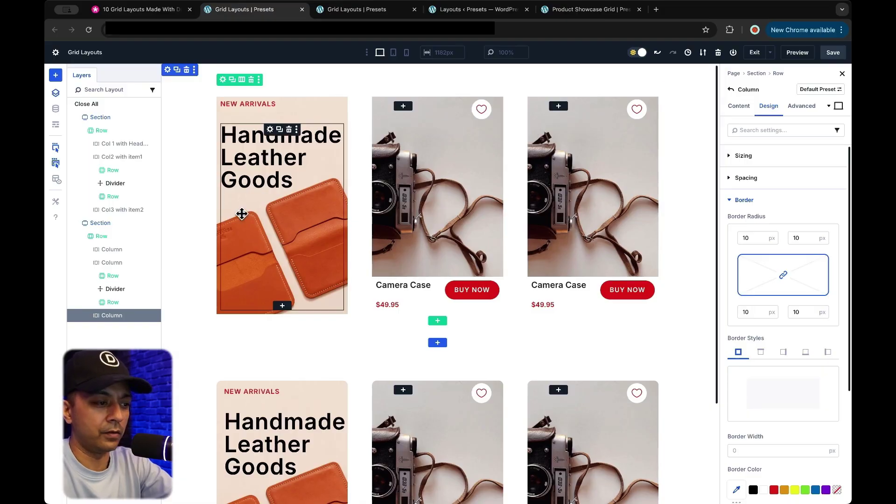
left_click(187, 69)
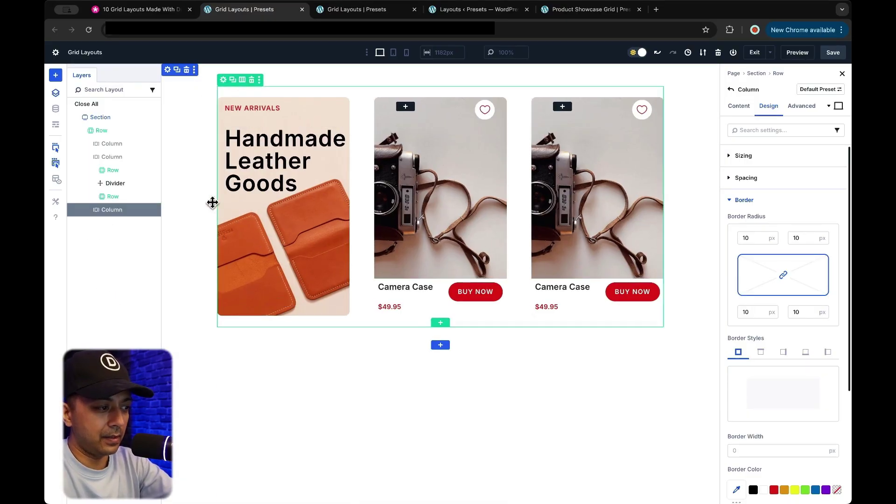
left_click(82, 131)
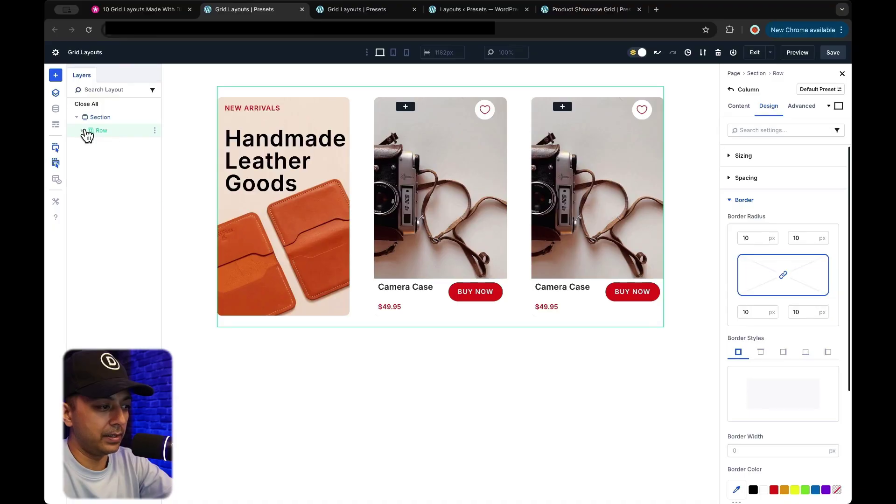
Duplicate the product row inside the section
right_click(150, 132)
left_click(176, 171)
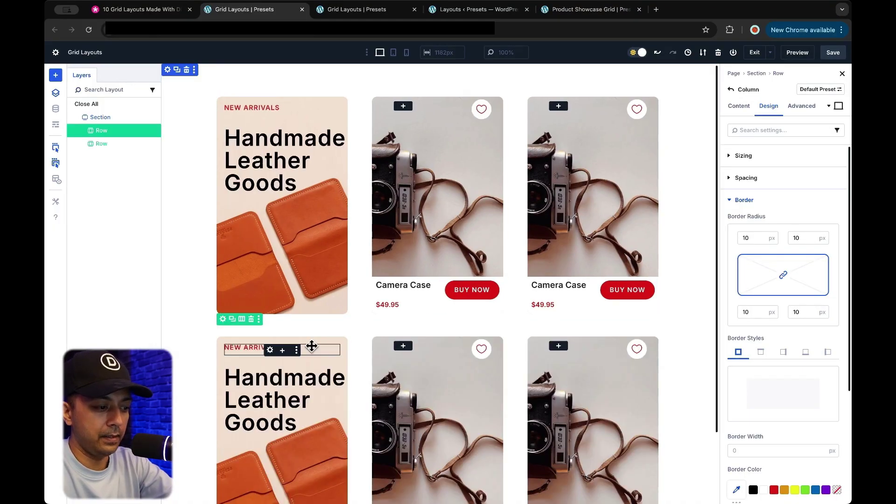
In the second row, delete the Handmade Leather Goods column and duplicate a Camera Case column to keep three columns
left_click(83, 144)
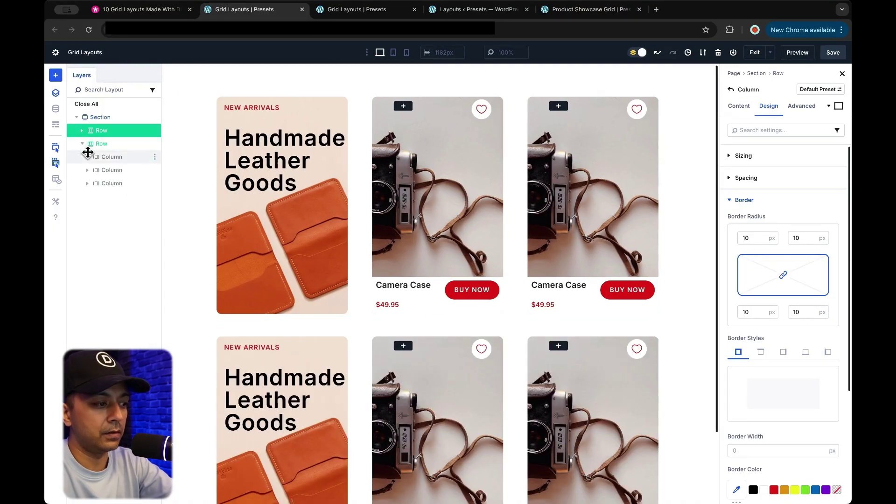
left_click(103, 144)
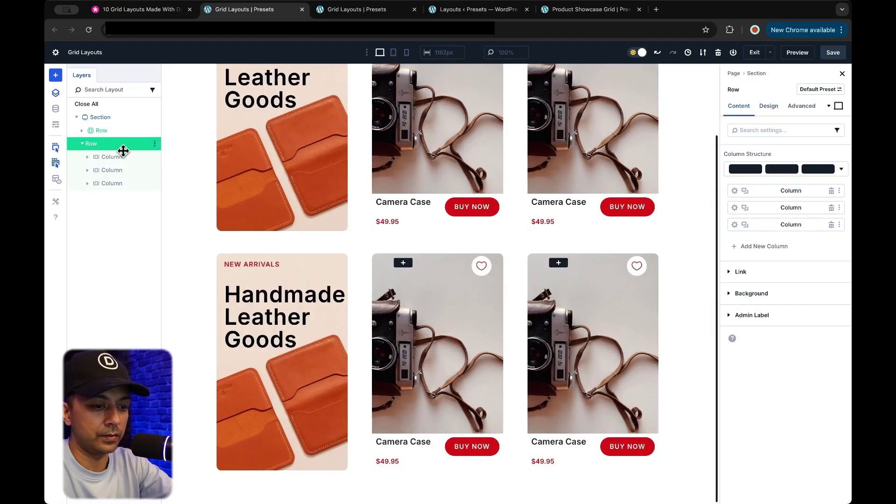
left_click(832, 190)
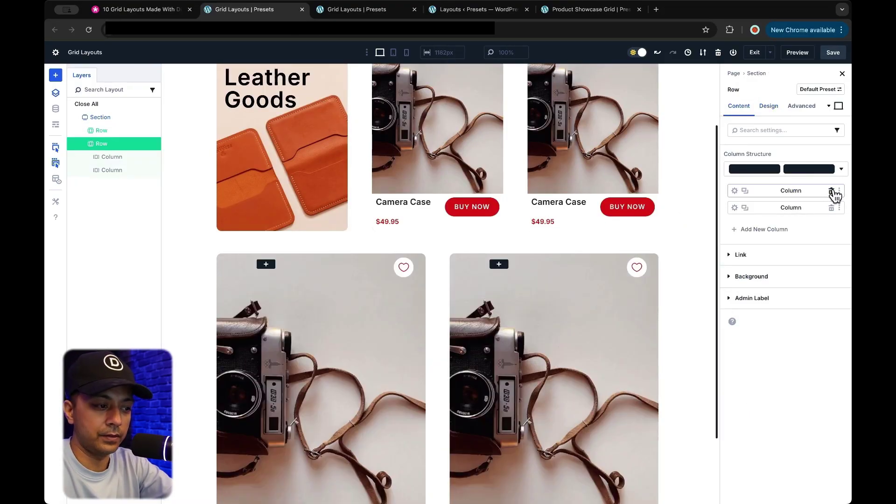
left_click(746, 208)
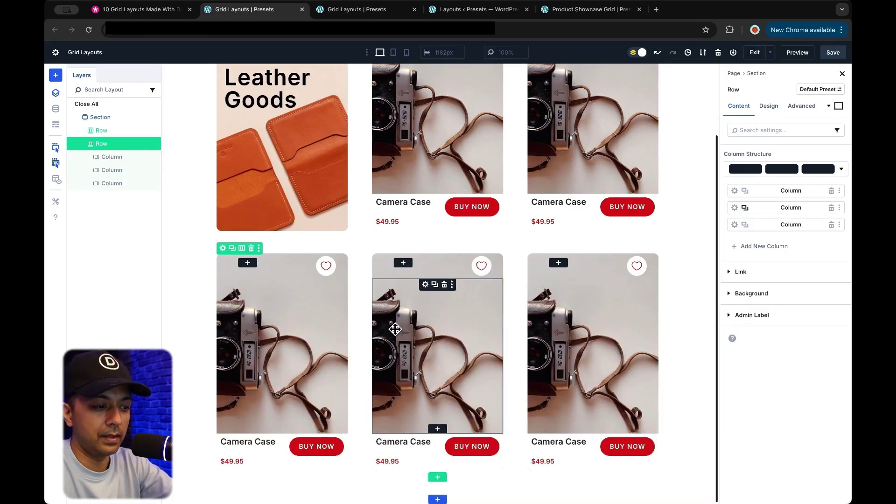
Review how both product rows stack in the tablet view and in the phone view
scroll(592, 215, "up", 3)
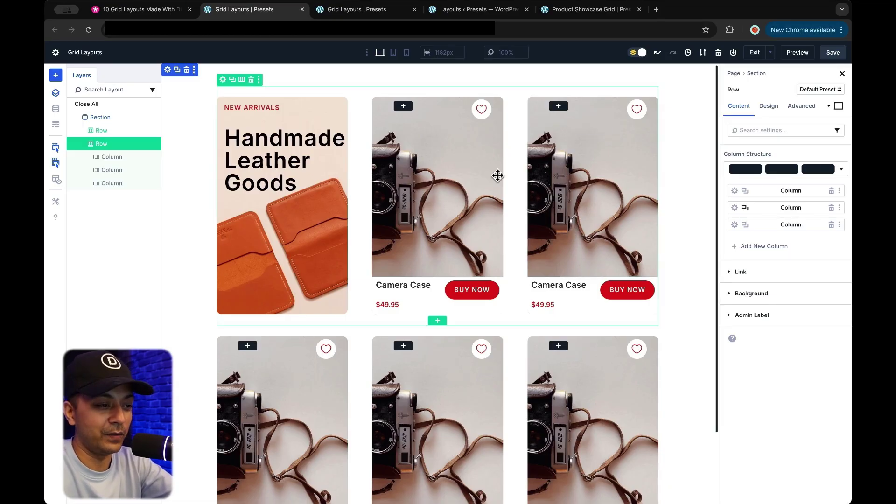
left_click(394, 52)
scroll(510, 227, "down", 10)
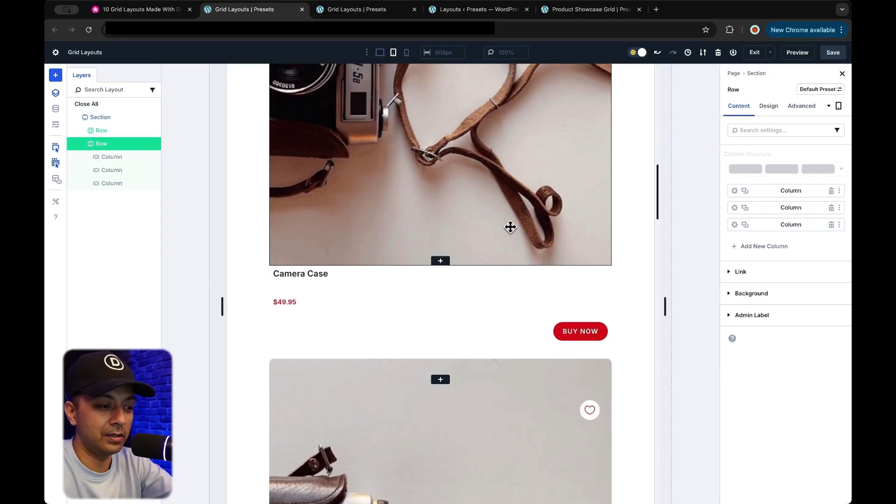
scroll(510, 227, "up", 4)
scroll(510, 227, "down", 9)
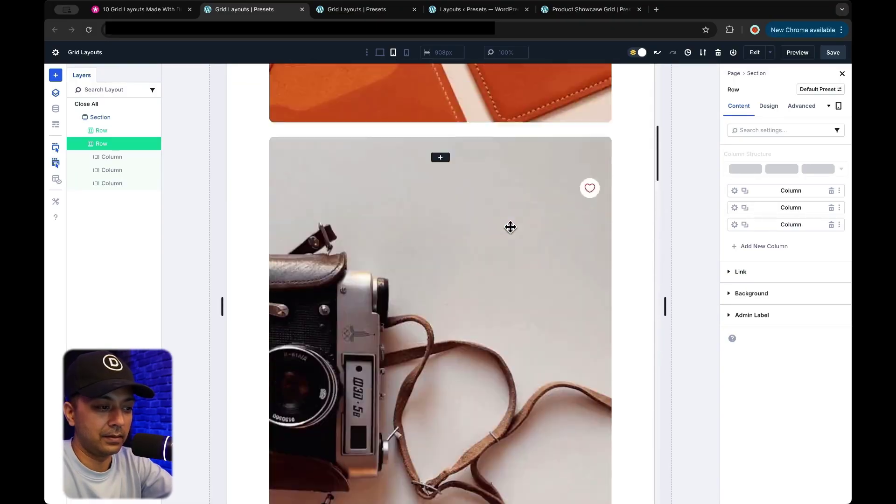
scroll(511, 227, "up", 10)
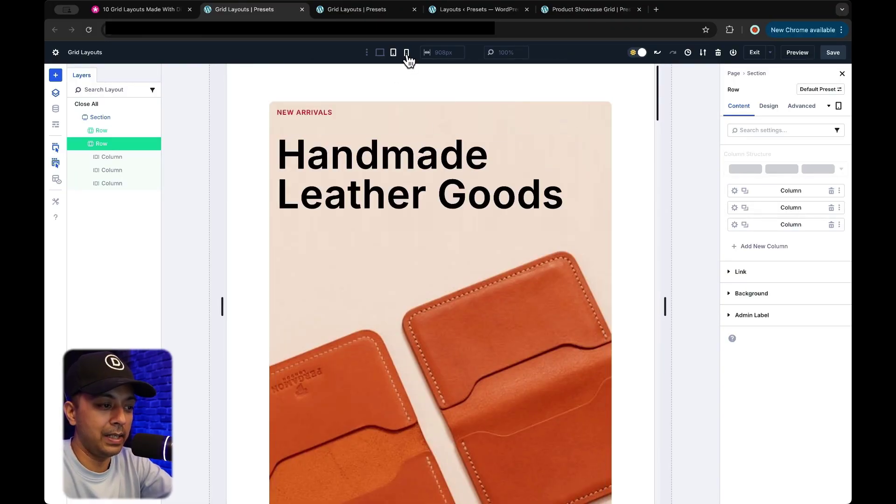
left_click(407, 53)
scroll(439, 223, "down", 10)
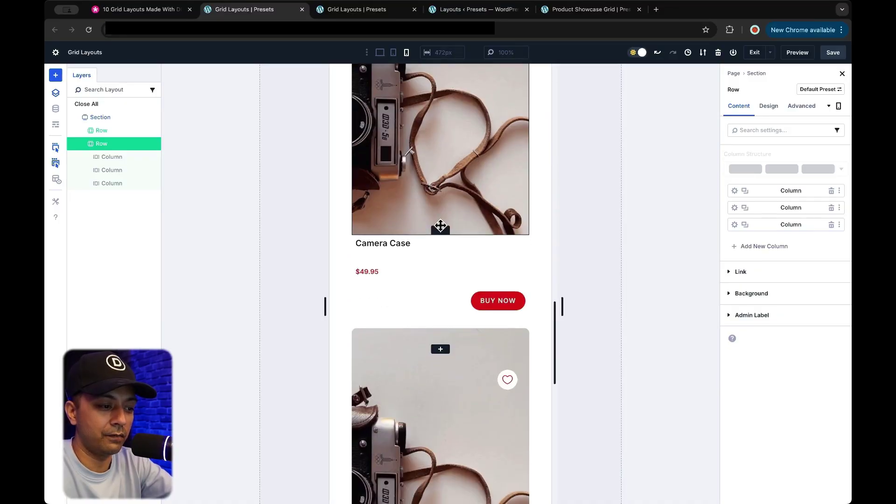
scroll(441, 226, "down", 5)
scroll(442, 230, "down", 5)
In phone view, set the title and price column of the first row's middle Camera Case card to 50% width
left_click(388, 224)
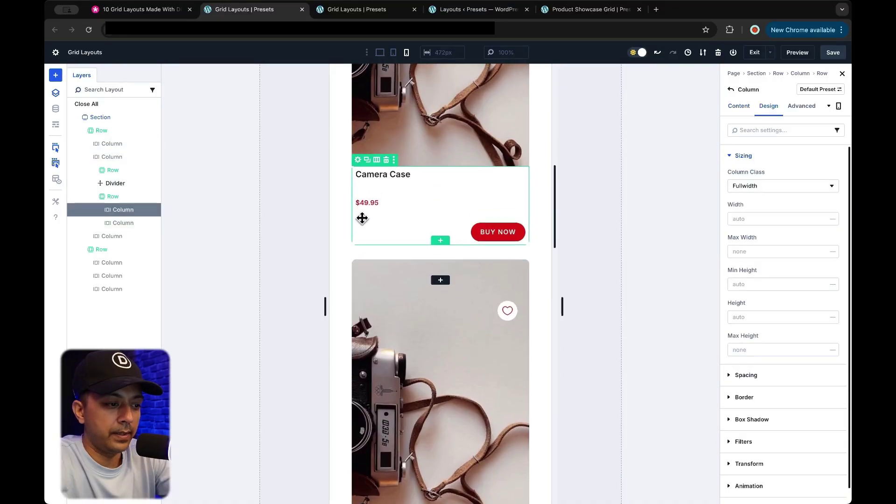
scroll(387, 224, "up", 1)
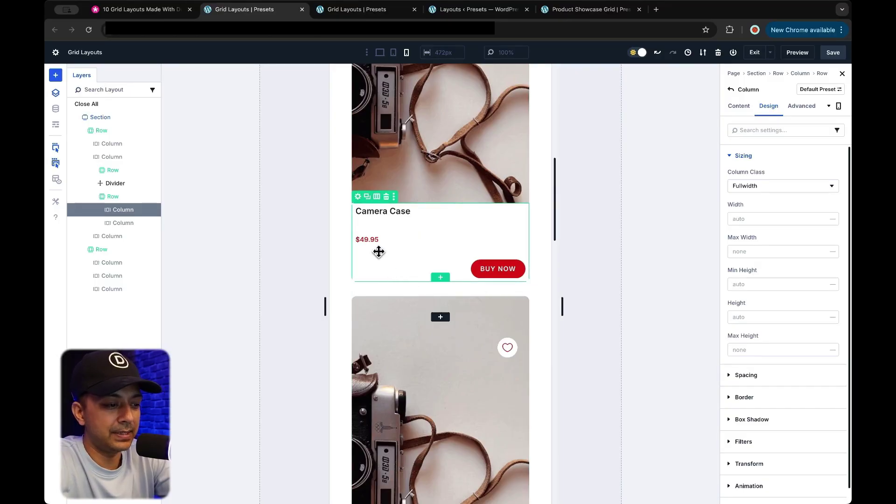
left_click(109, 209)
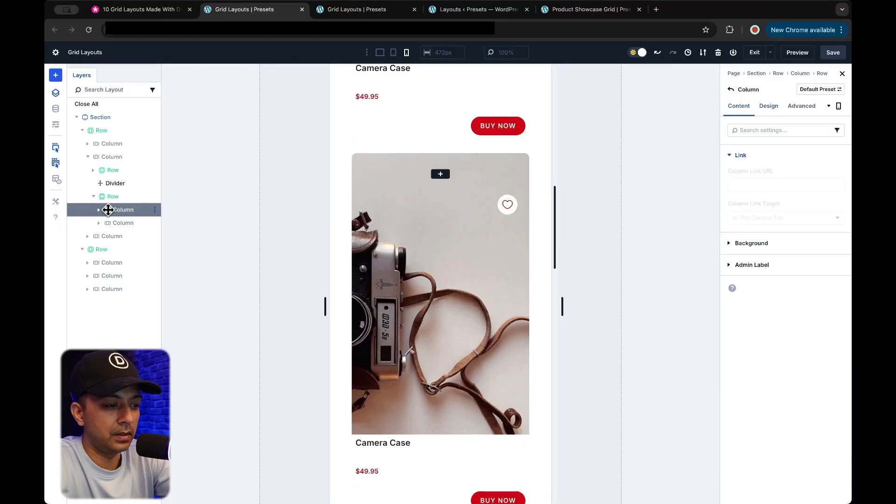
left_click(769, 107)
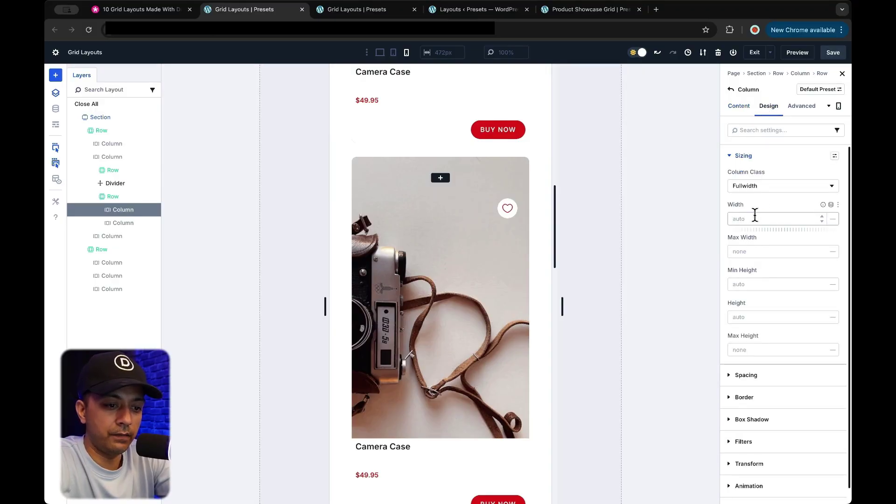
left_click(754, 215)
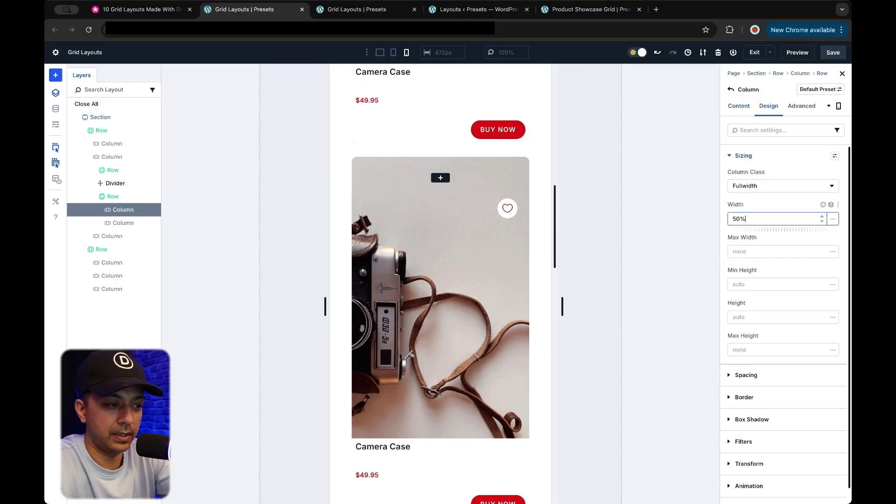
key("Return")
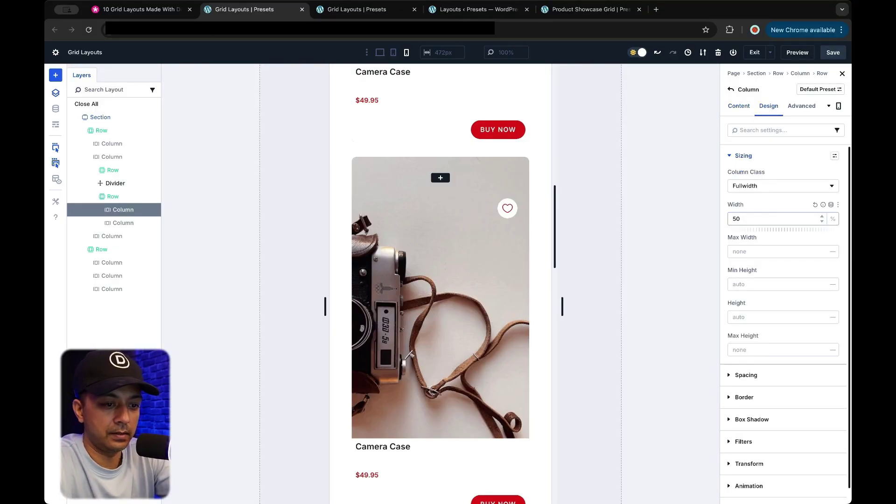
Set the phone-view width of the same card's BUY NOW button column to 50%
left_click(110, 223)
left_click(770, 108)
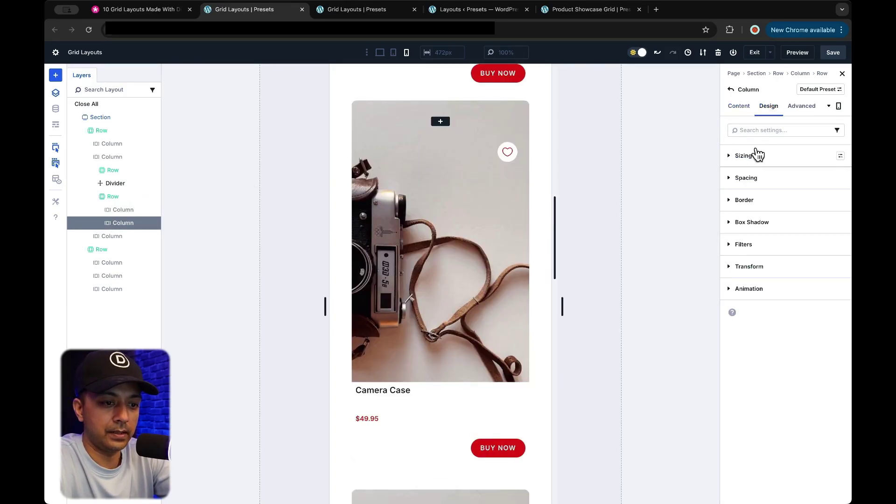
left_click(736, 161)
left_click(738, 217)
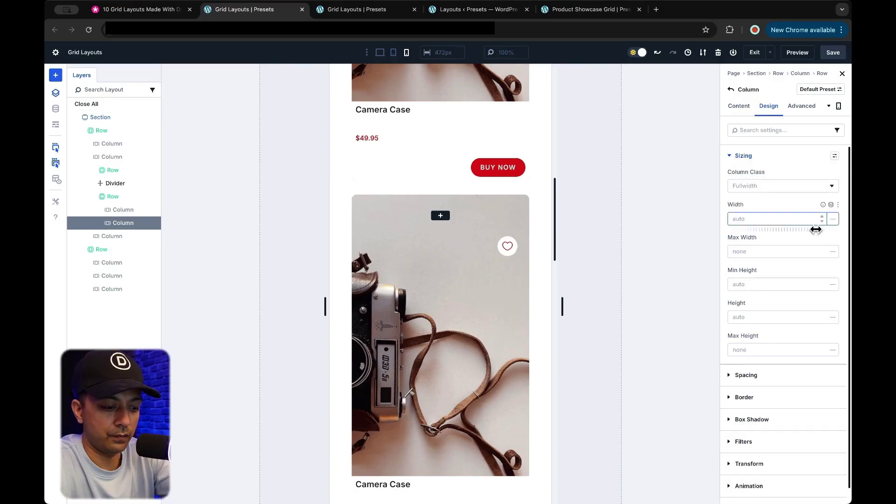
type("50%")
key("Return")
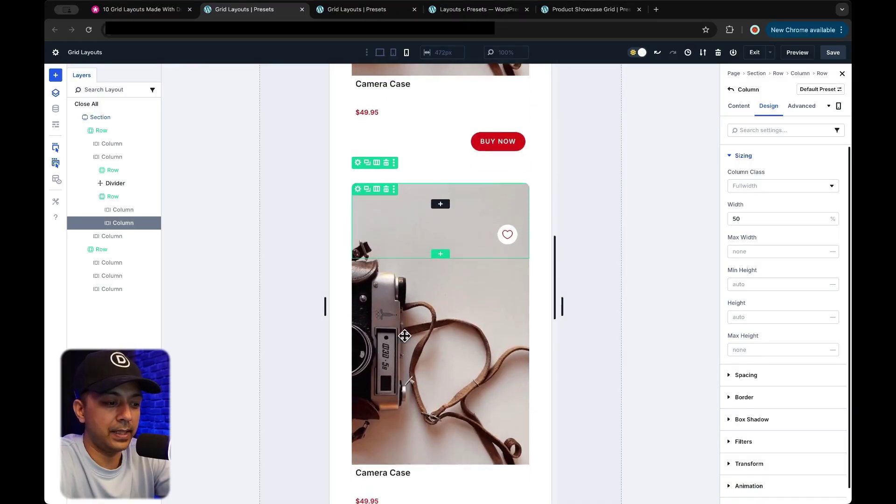
Compare the BUY NOW button placement across the cards in phone view, and review both product rows in desktop view
scroll(426, 416, "down", 2)
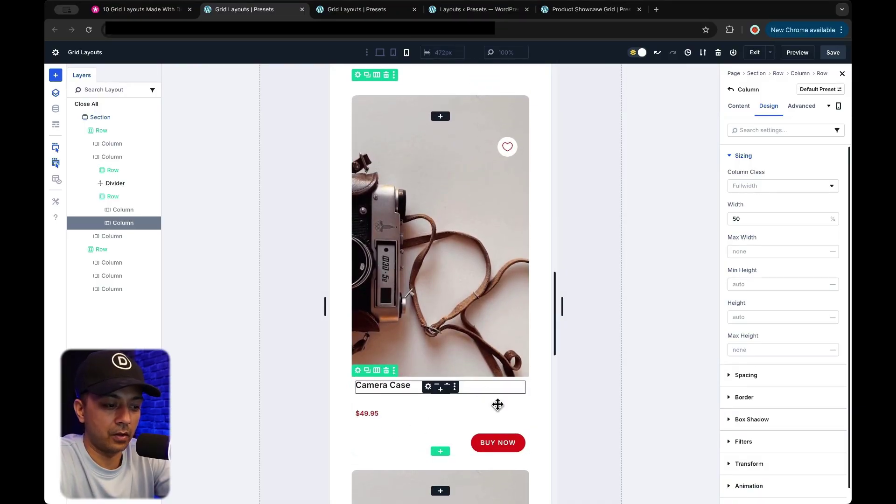
scroll(531, 276, "up", 1)
scroll(531, 276, "down", 1)
scroll(426, 238, "up", 1)
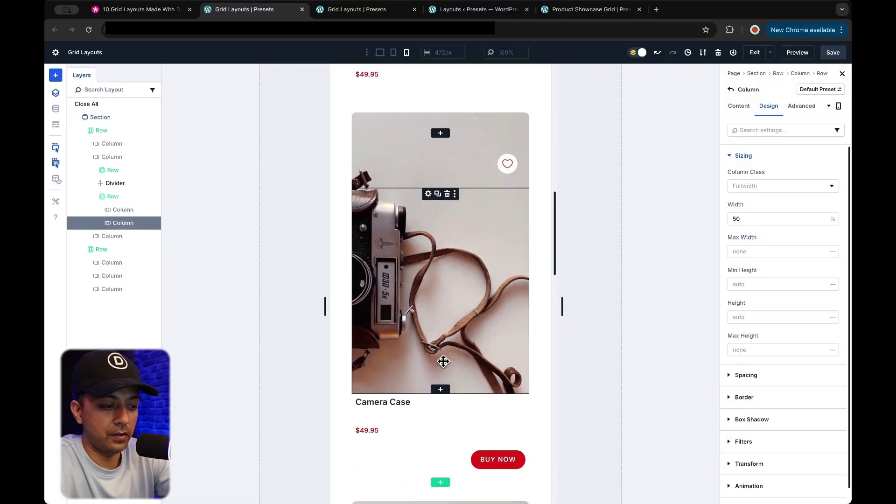
scroll(443, 361, "down", 2)
scroll(461, 270, "up", 1)
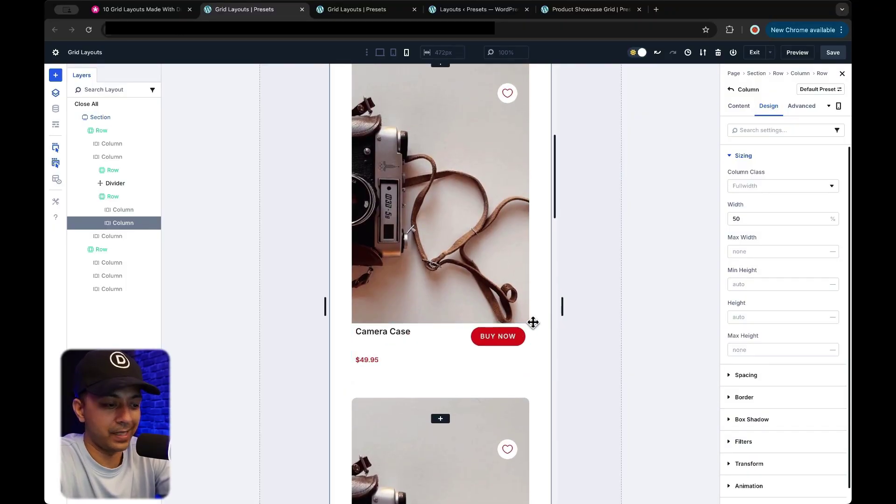
left_click(380, 53)
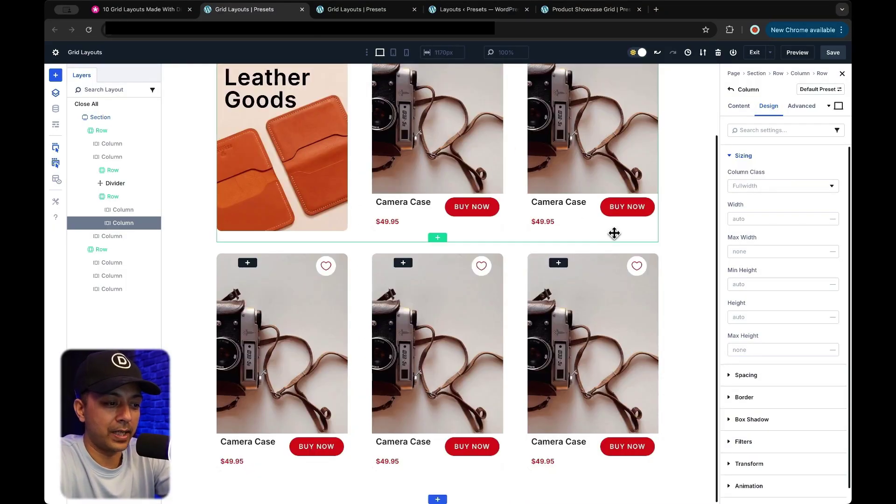
scroll(614, 233, "up", 3)
scroll(614, 233, "down", 3)
scroll(600, 278, "up", 3)
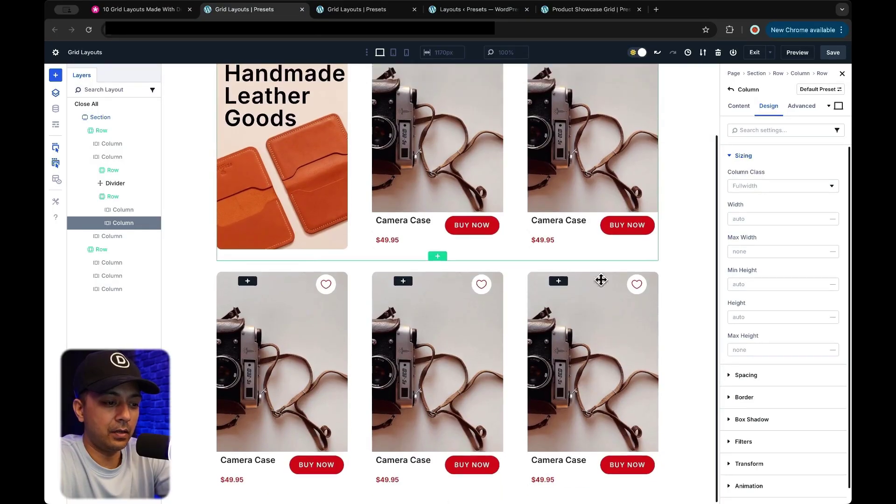